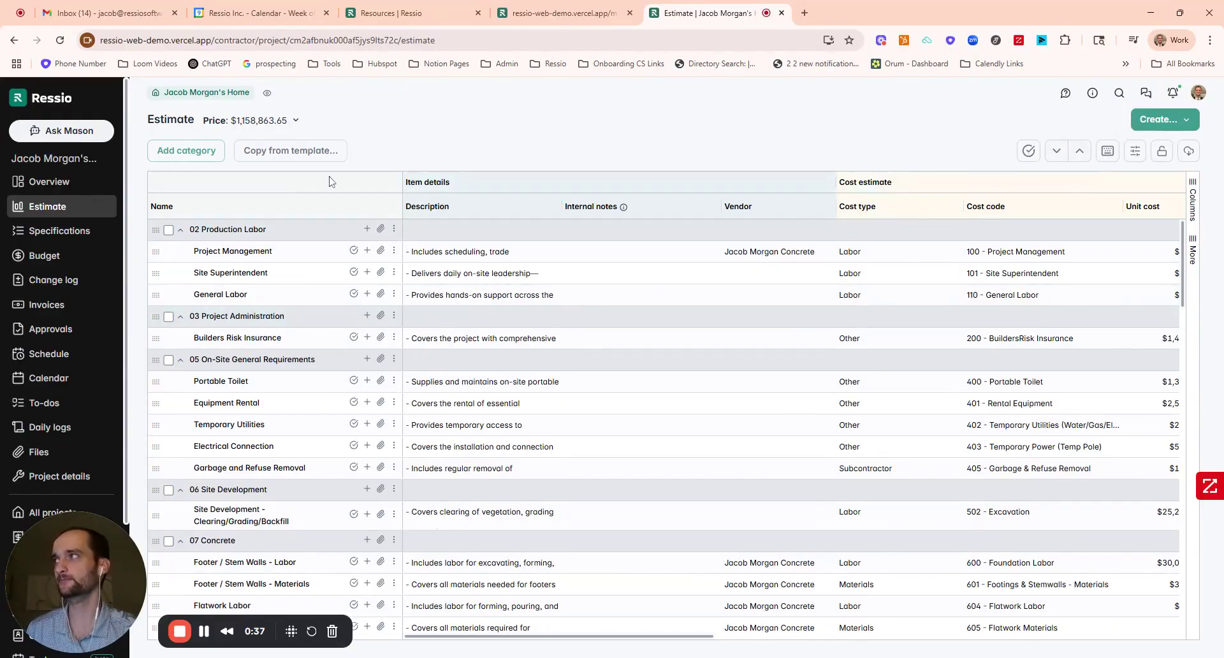
- Collapse, then re-expand all estimate categories and scroll sideways to review line-item costs
click(1080, 156)
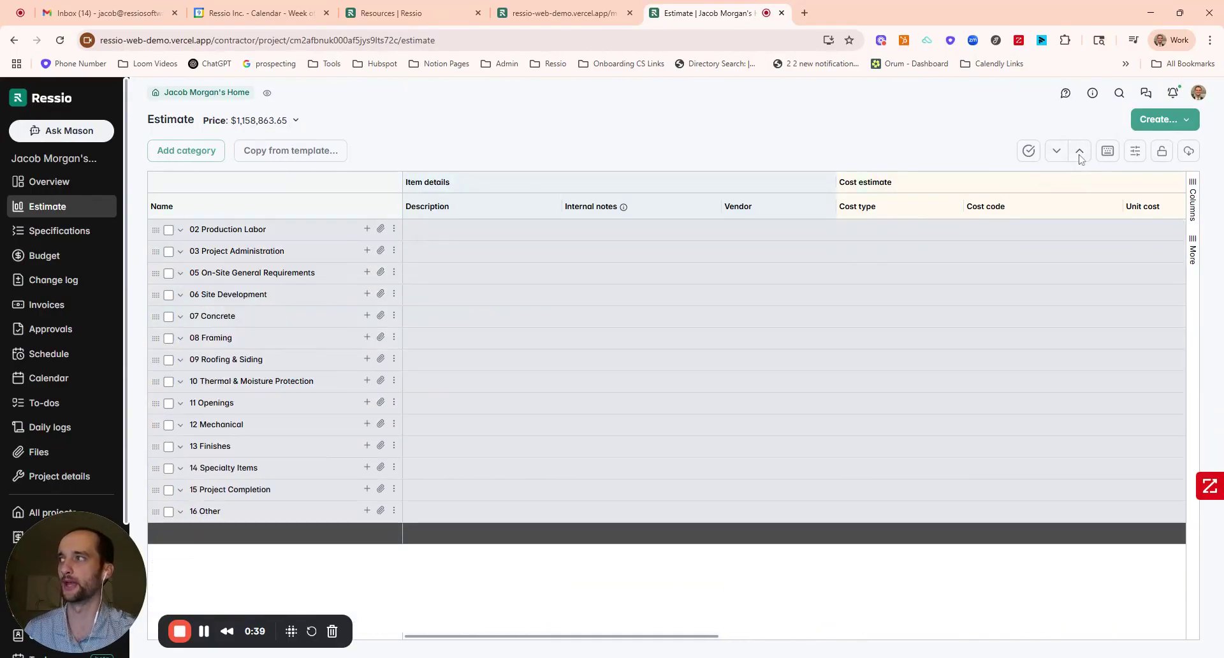
click(1056, 151)
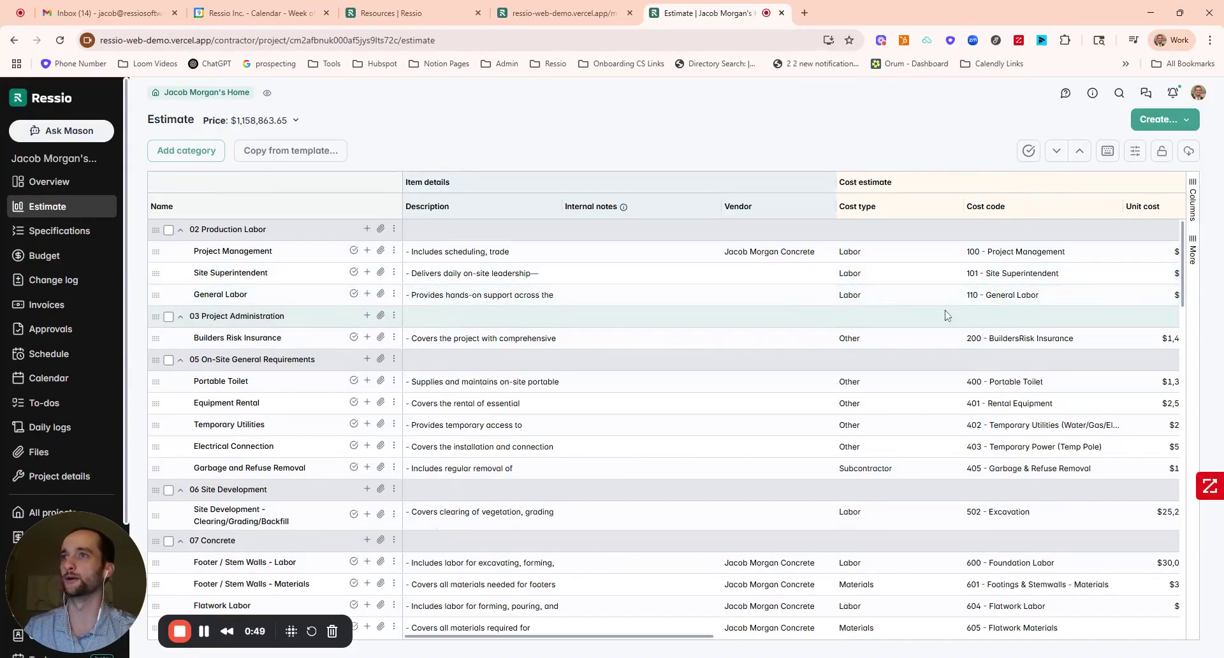
scroll(950, 310, right, 2)
scroll(946, 309, right, 2)
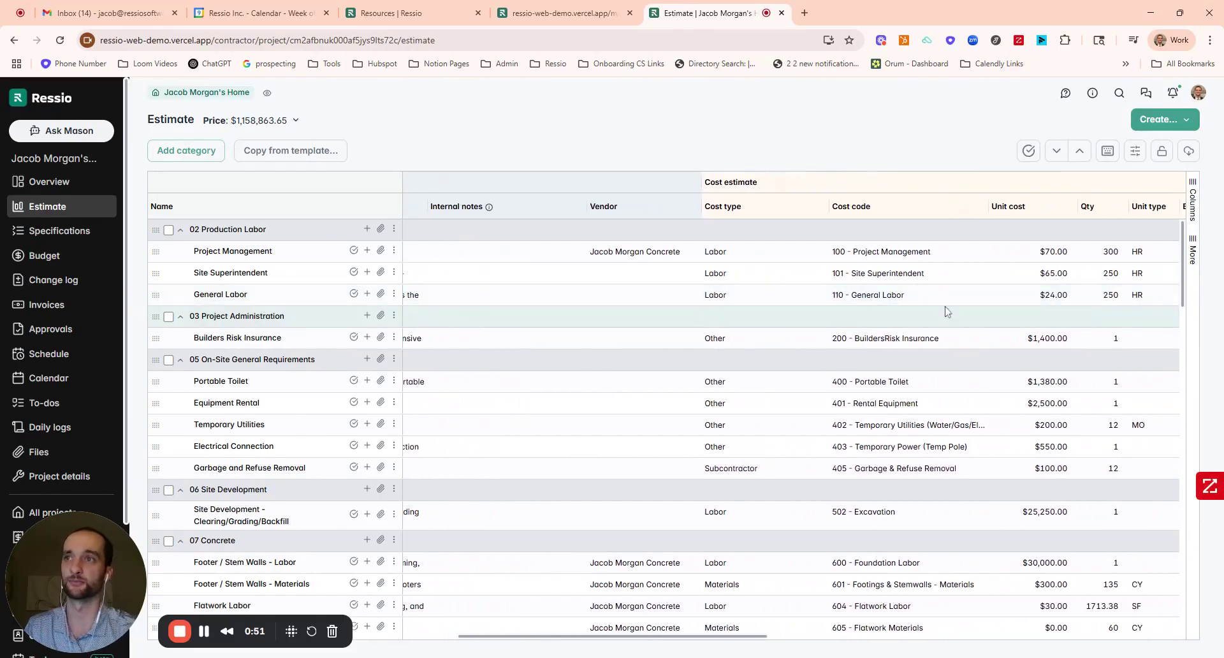
scroll(806, 273, left, 4)
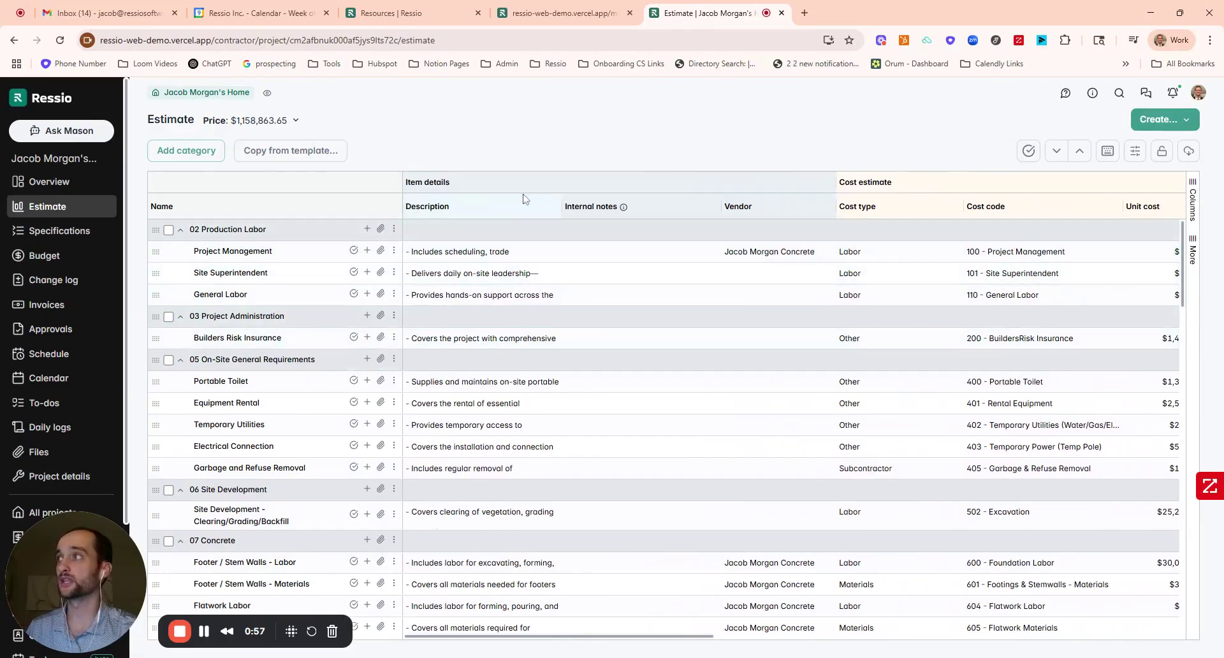
- Create a new proposal from the estimate and scroll down to its Items section
click(1163, 124)
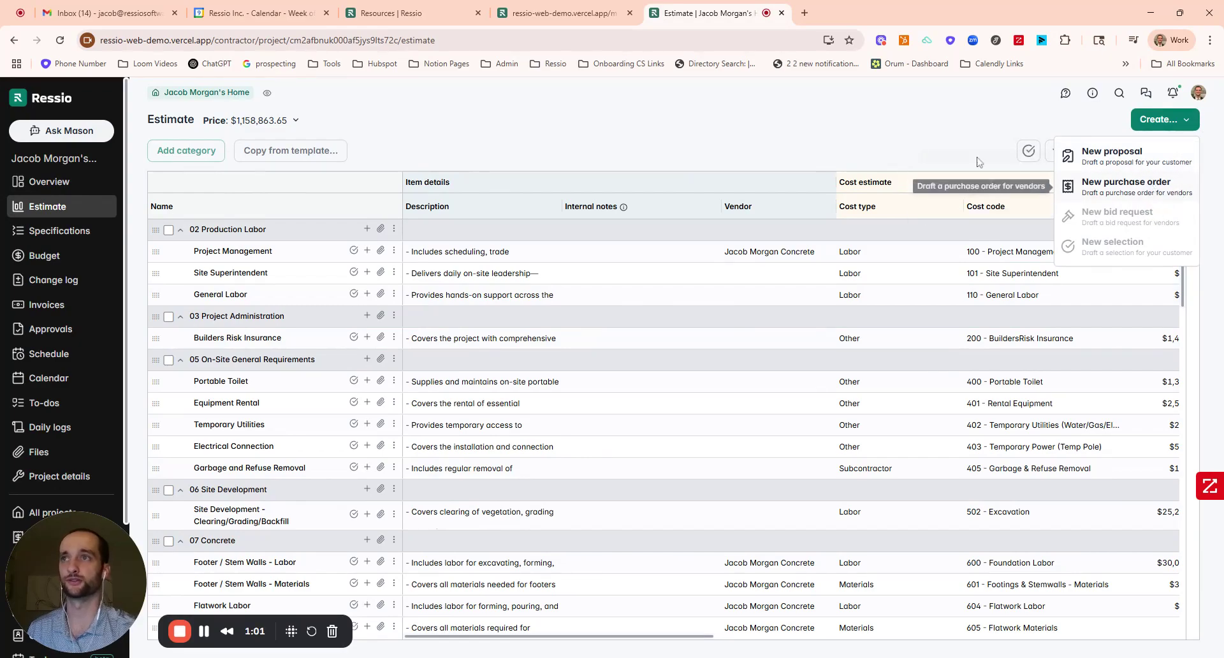
click(896, 139)
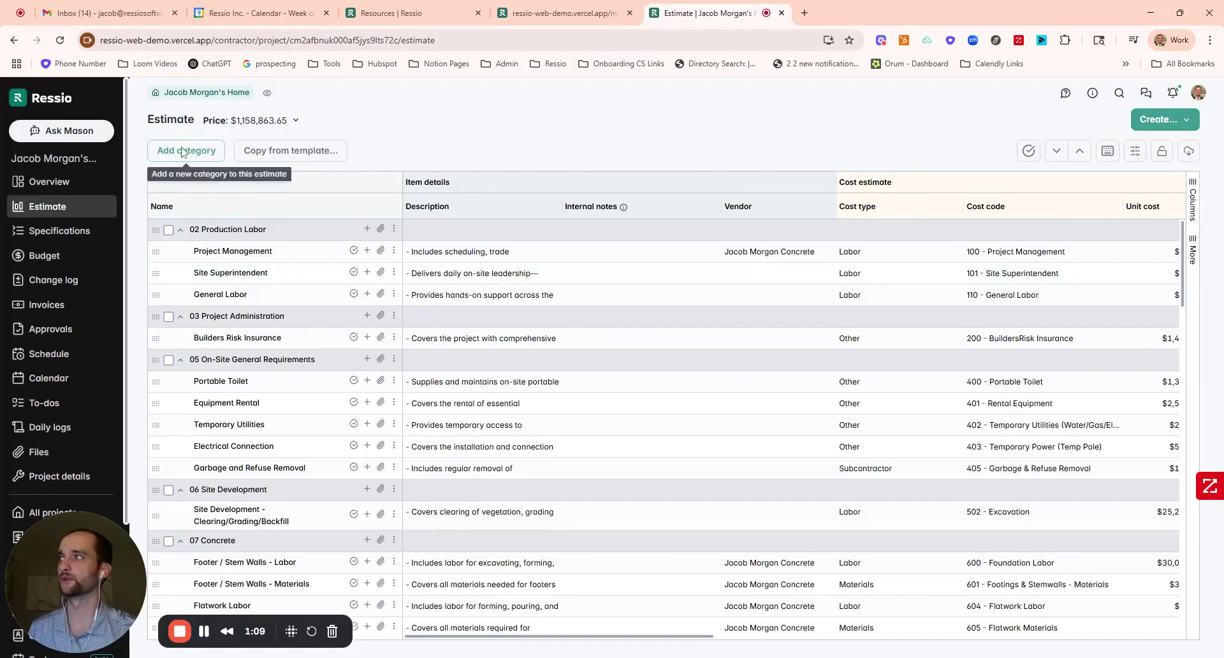
click(1162, 120)
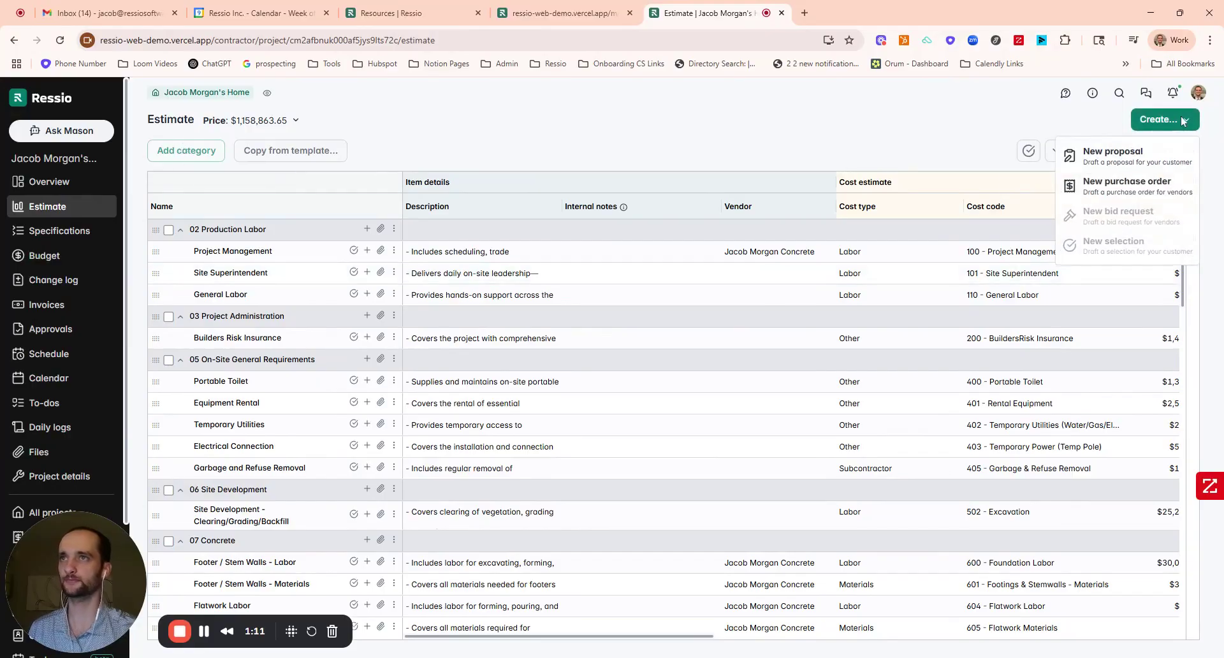
click(1124, 155)
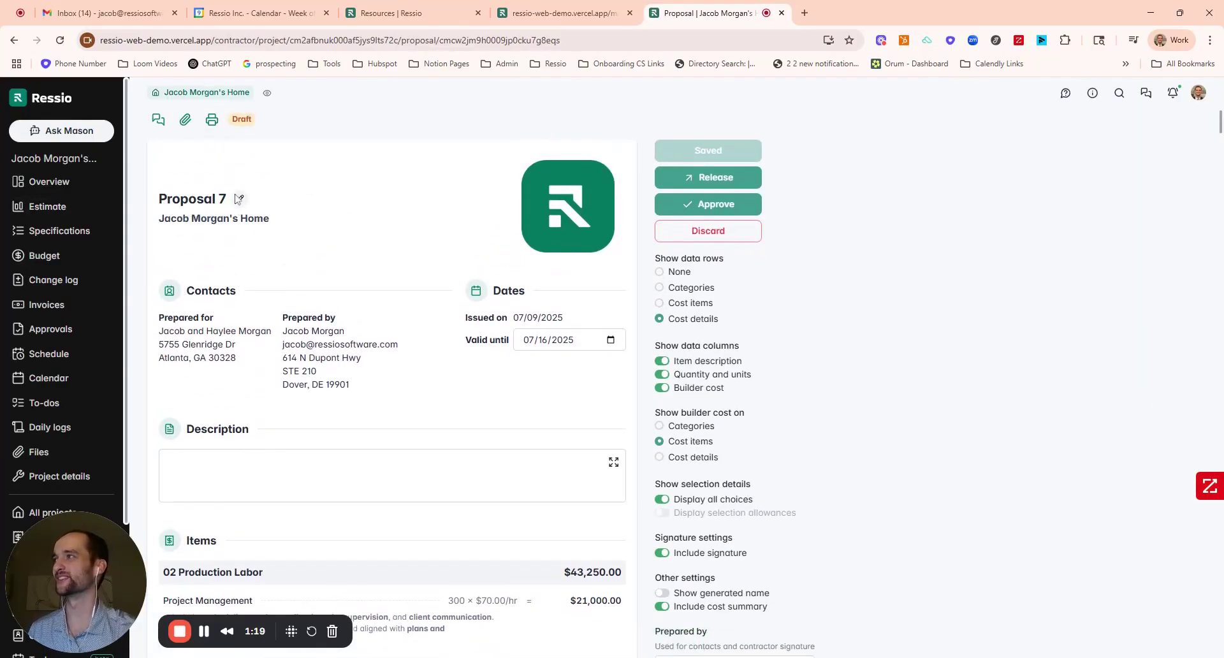
scroll(534, 255, down, 4)
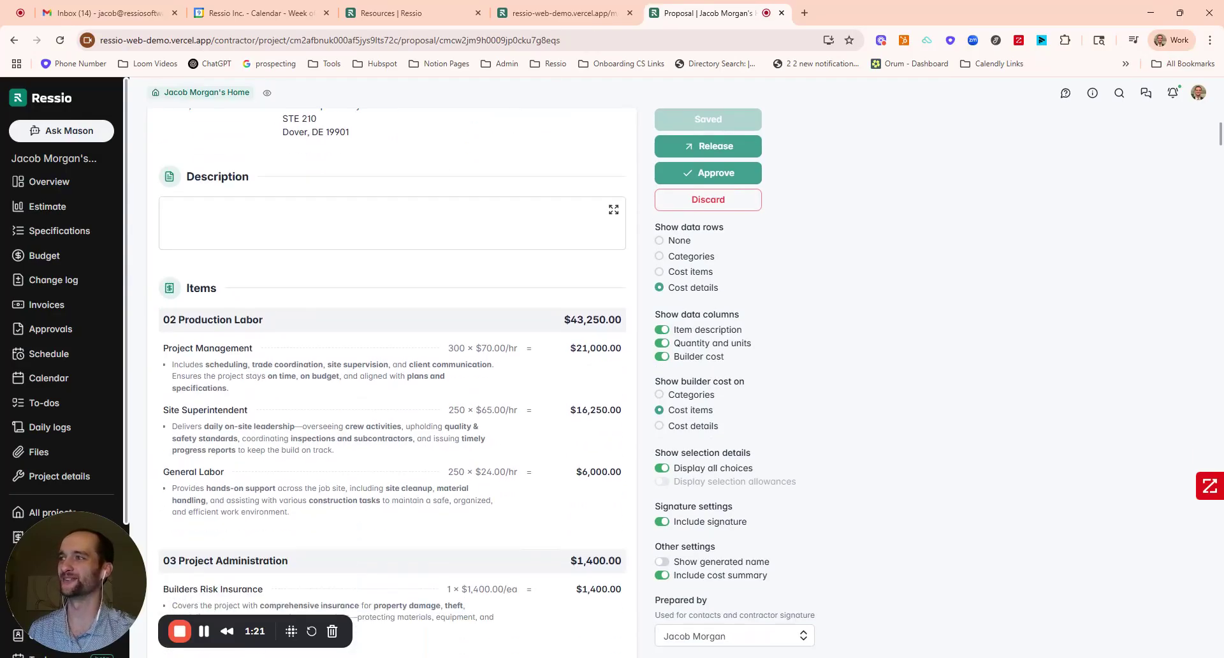
scroll(535, 255, down, 1)
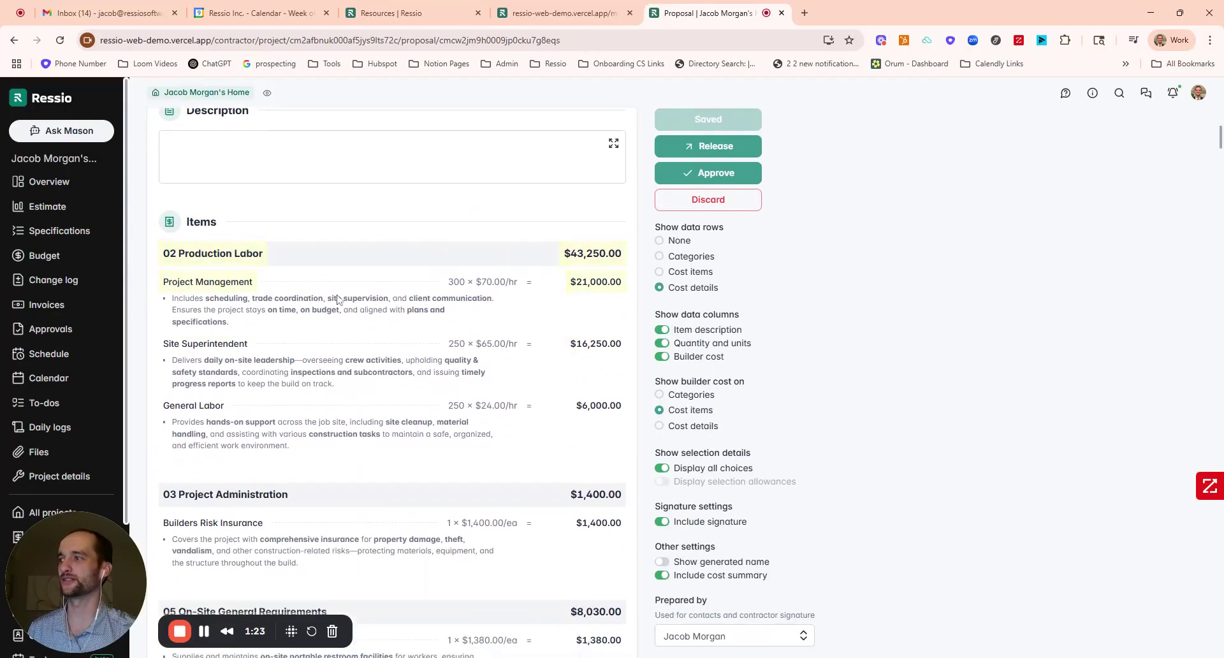
scroll(537, 285, down, 1)
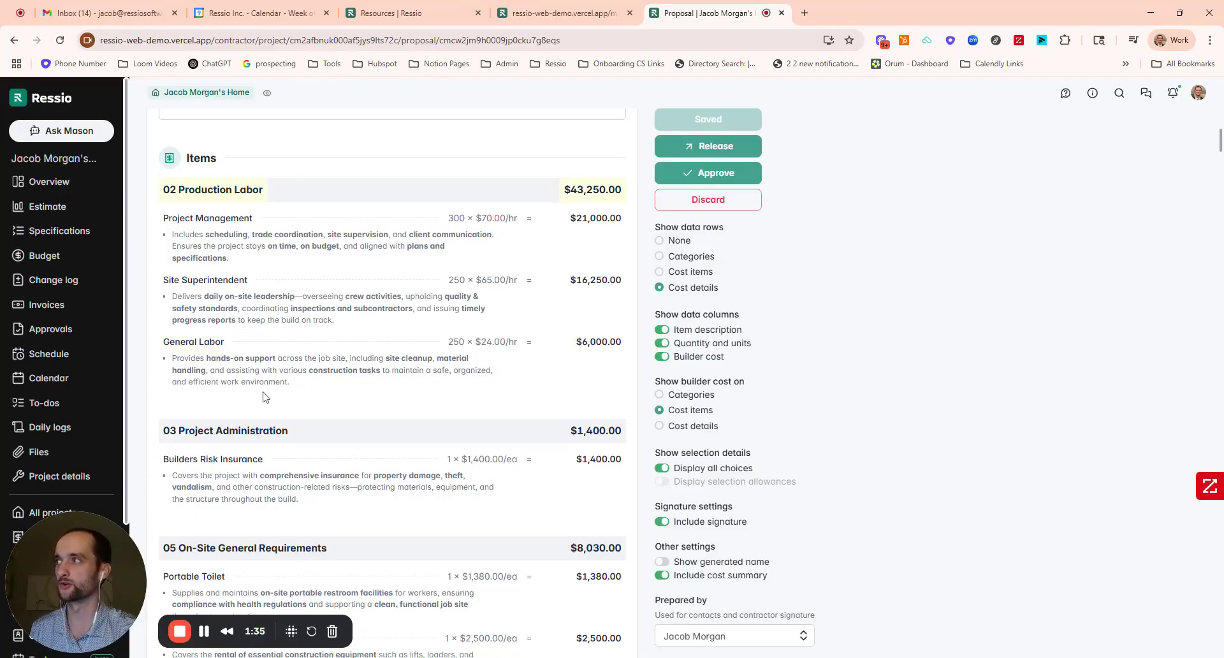
- Toggle the description, quantity and builder cost columns off and on, then set data rows to None
click(663, 330)
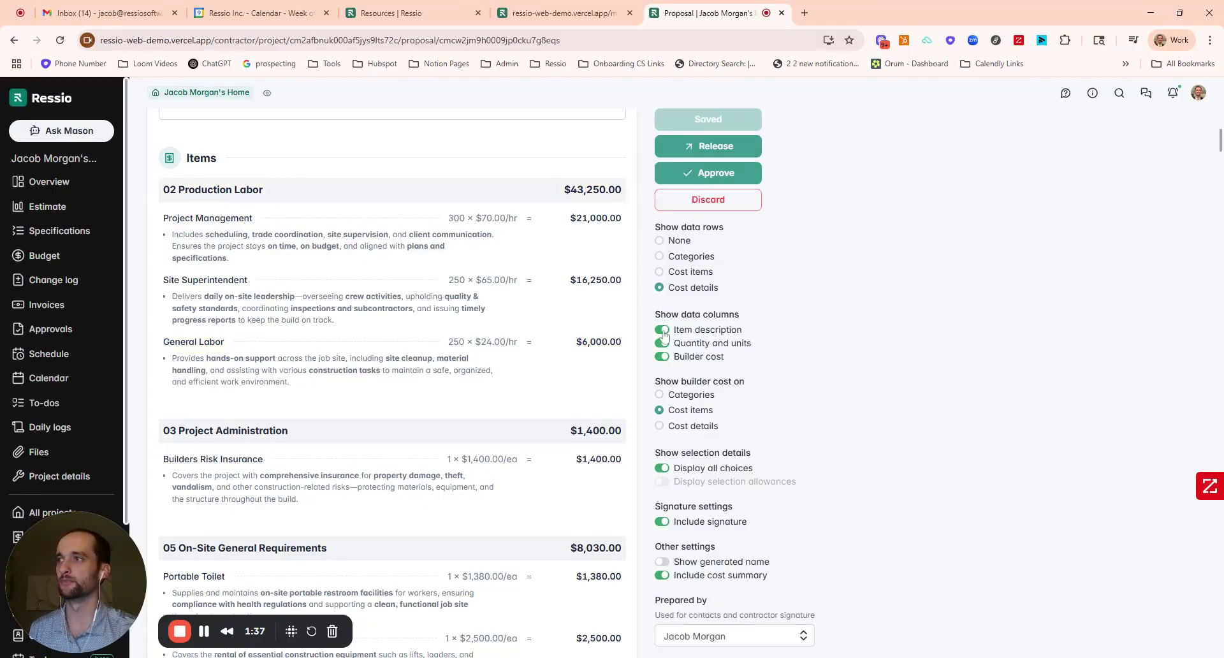
click(663, 343)
click(663, 356)
click(663, 356)
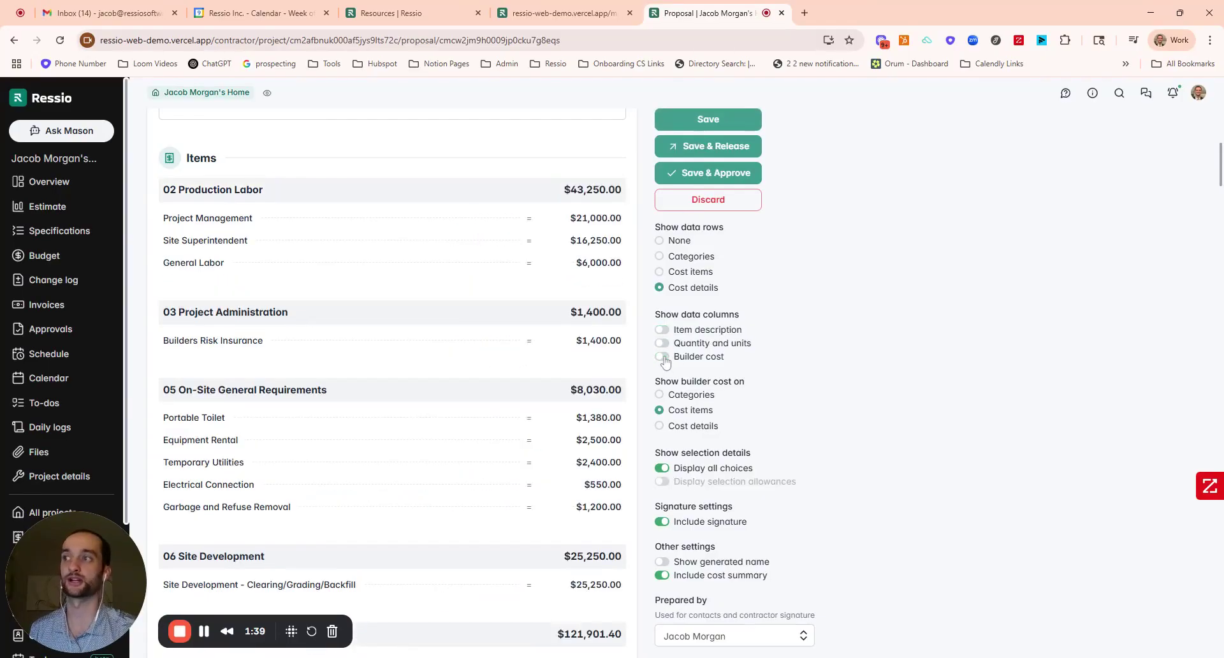
click(662, 343)
click(663, 330)
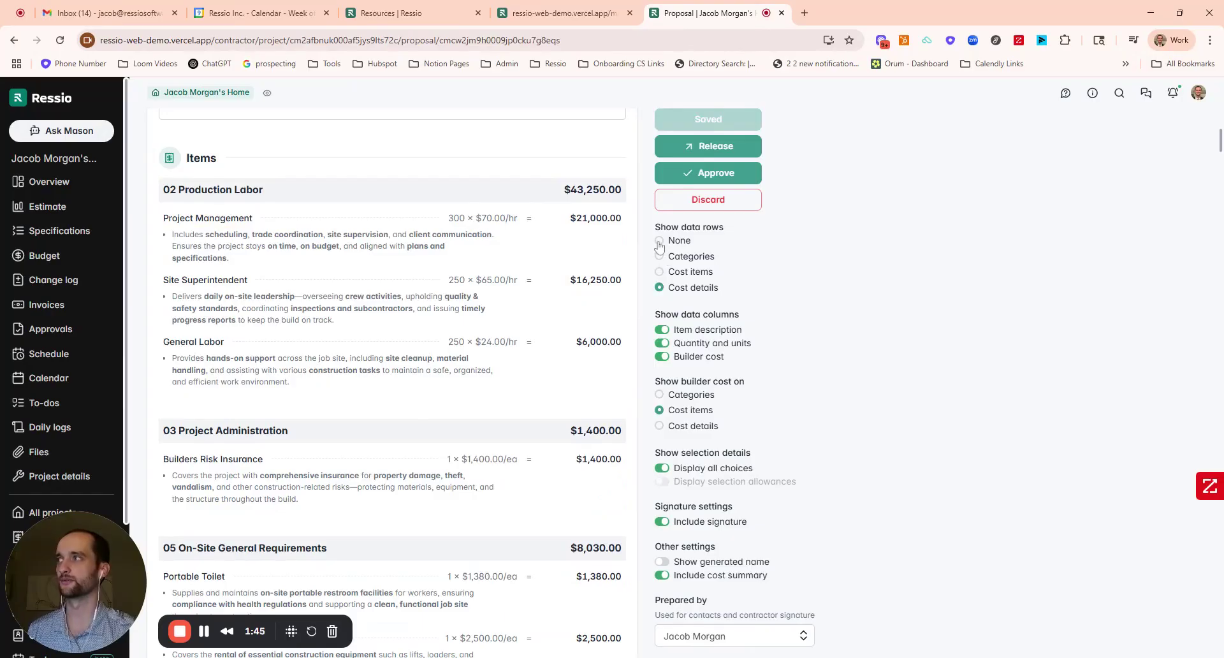
click(659, 241)
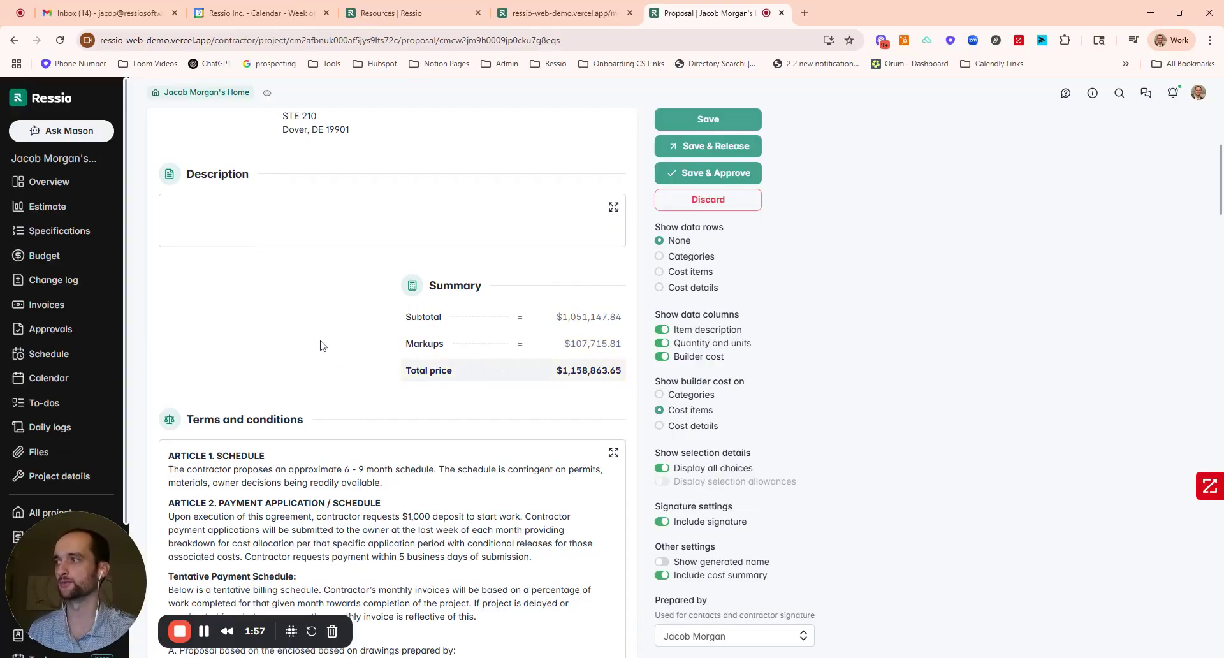
- Scroll through the proposal terms and switch Show data rows back to Cost details
scroll(319, 338, down, 4)
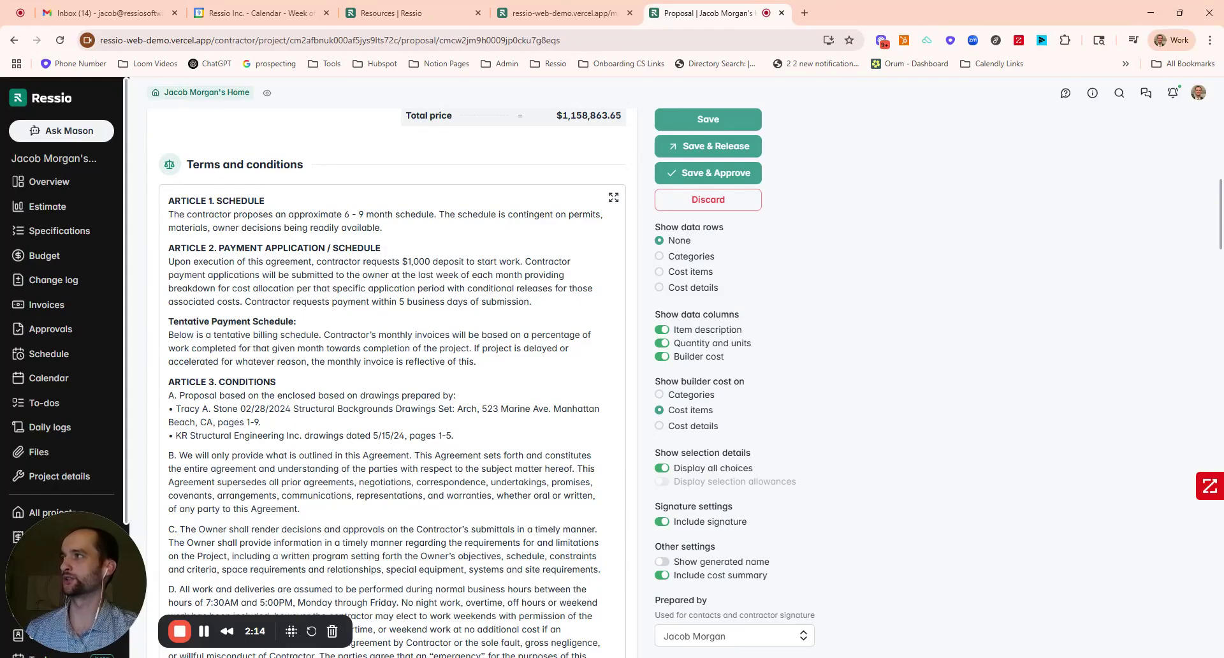
scroll(393, 383, down, 20)
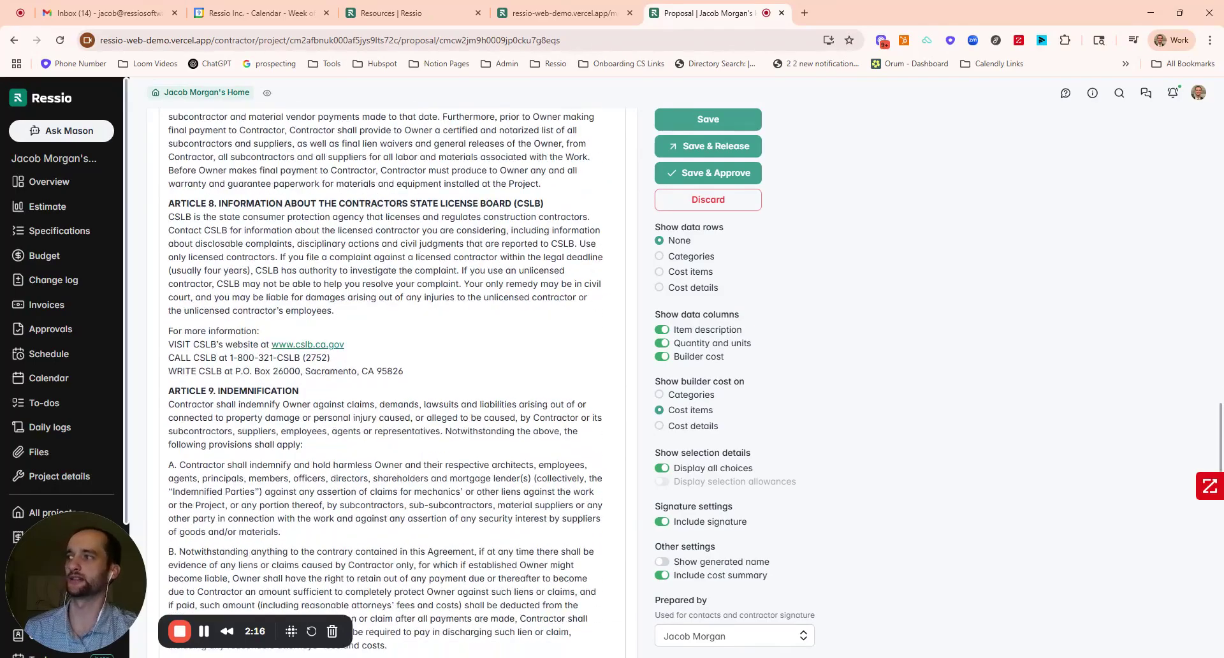
scroll(491, 603, down, 15)
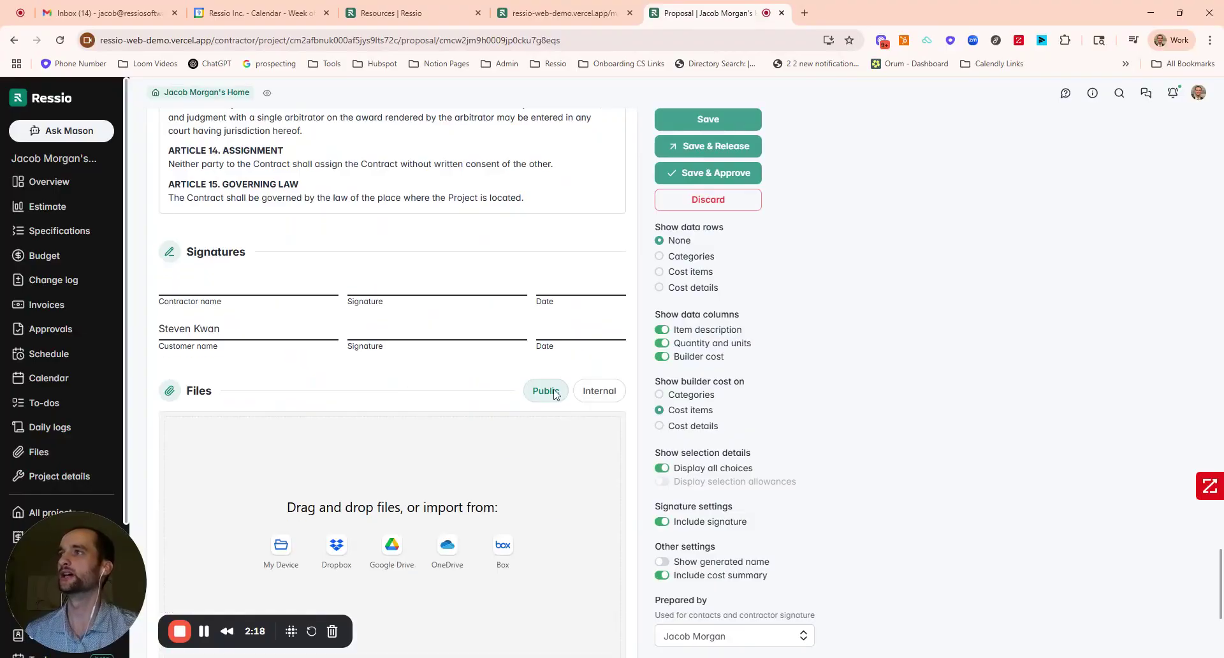
scroll(554, 394, up, 12)
click(659, 287)
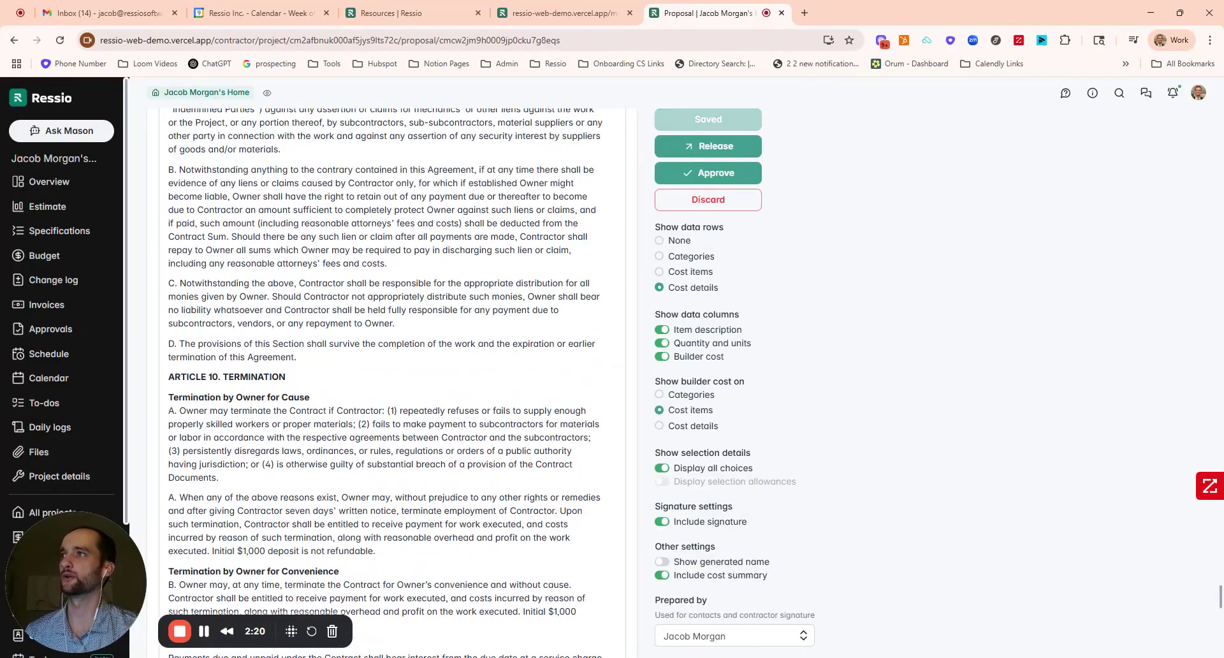
- Release the proposal and confirm sending it to the customer for approval
scroll(393, 382, up, 10)
click(716, 173)
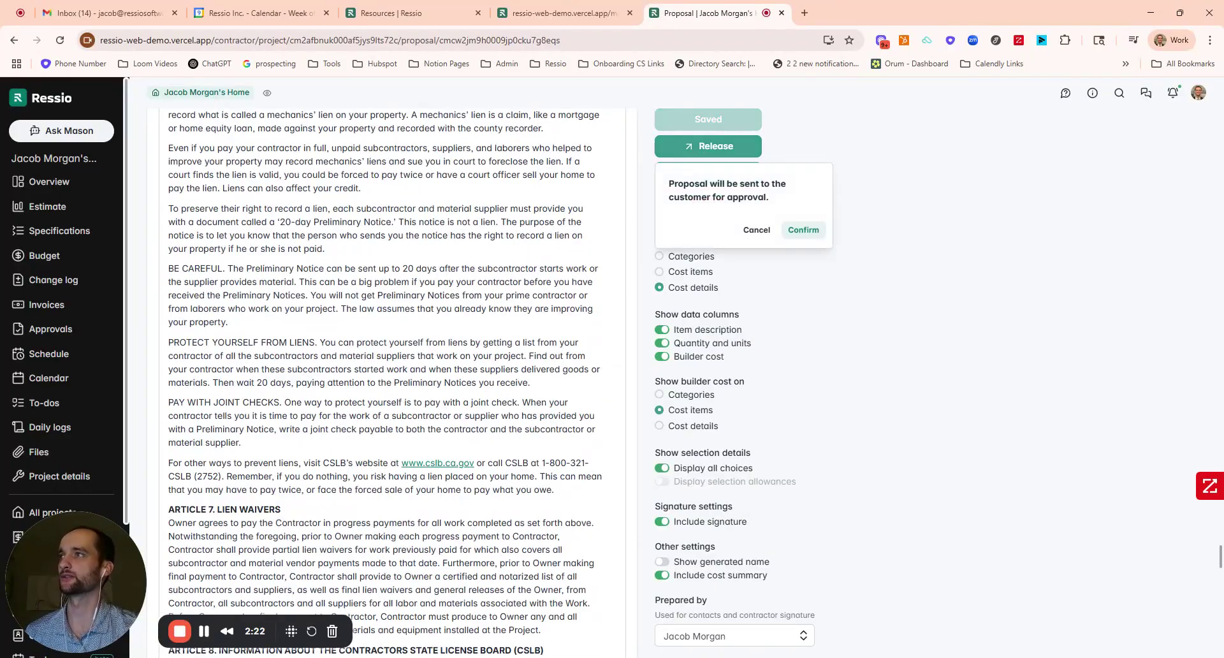
click(818, 232)
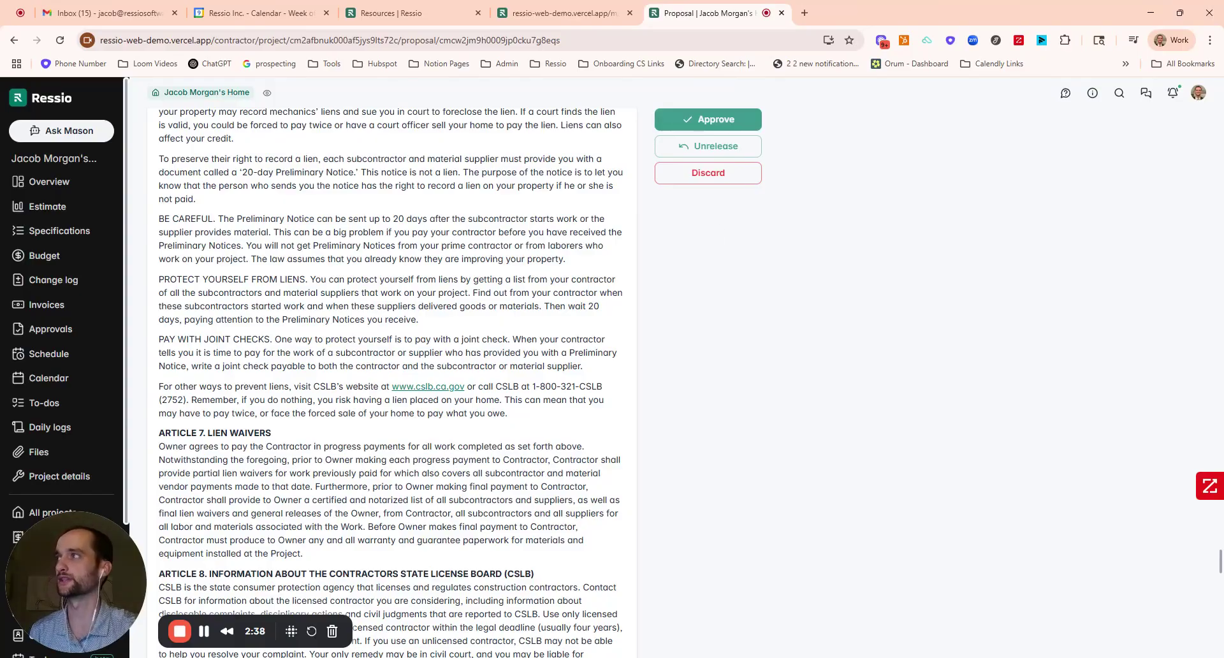
scroll(445, 148, up, 6)
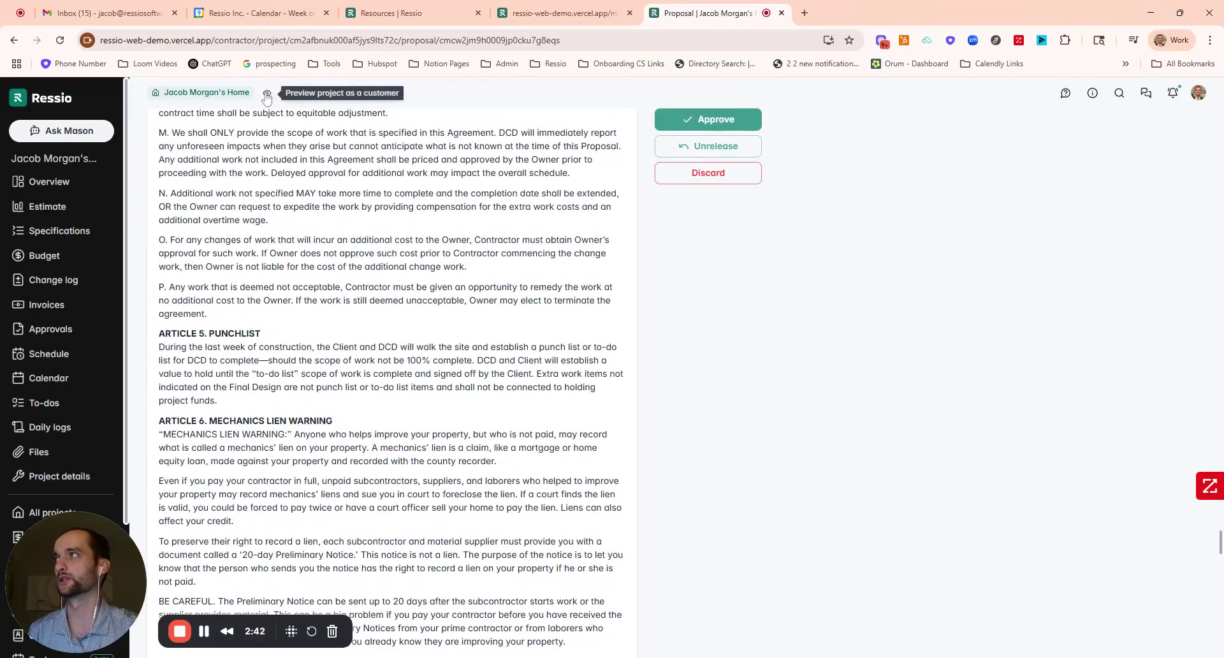
key(alt+shift+l)
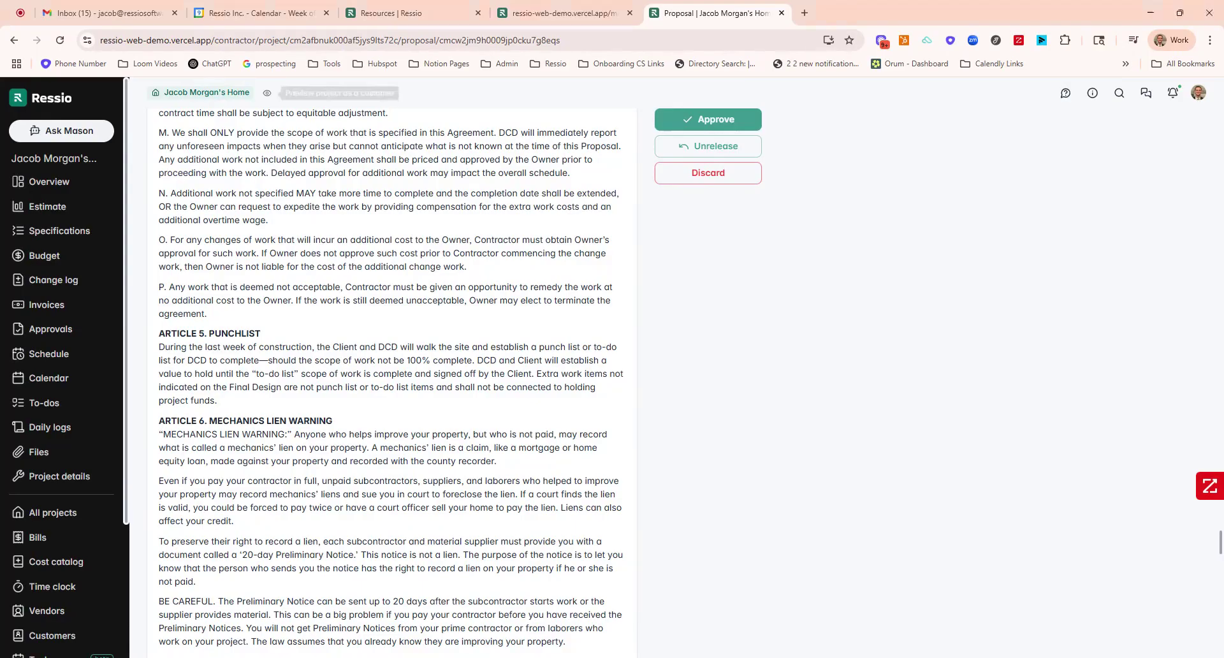
- Return to the project Estimate and lock it against direct edits
click(35, 207)
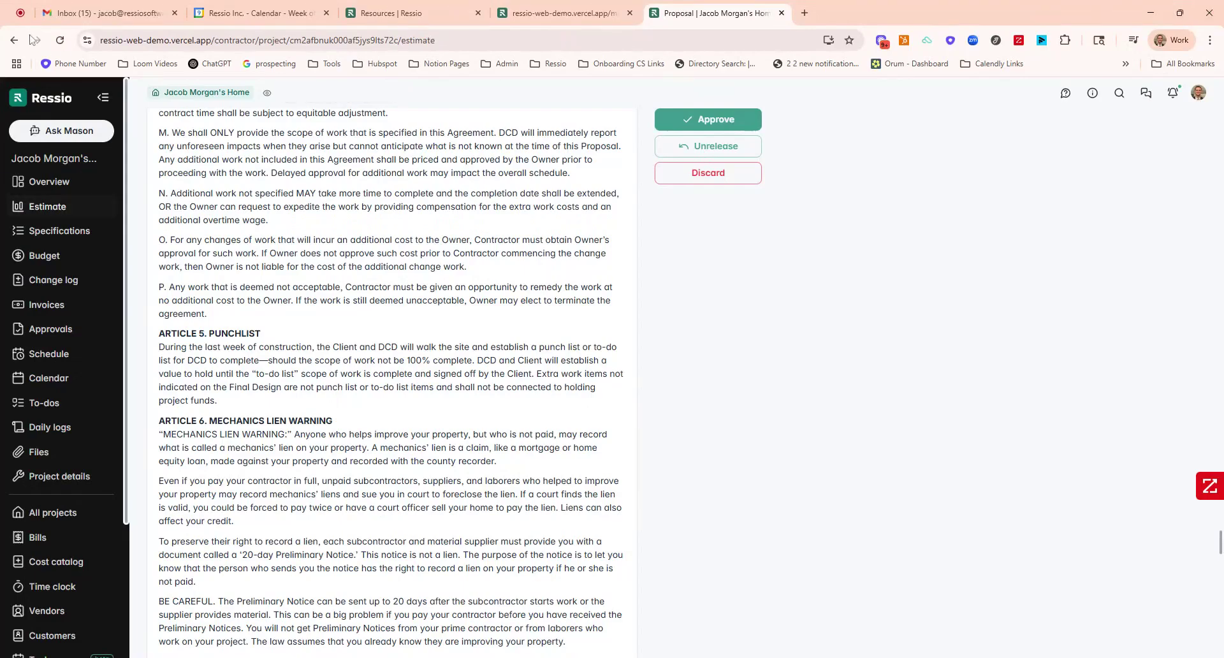
click(21, 13)
click(669, 15)
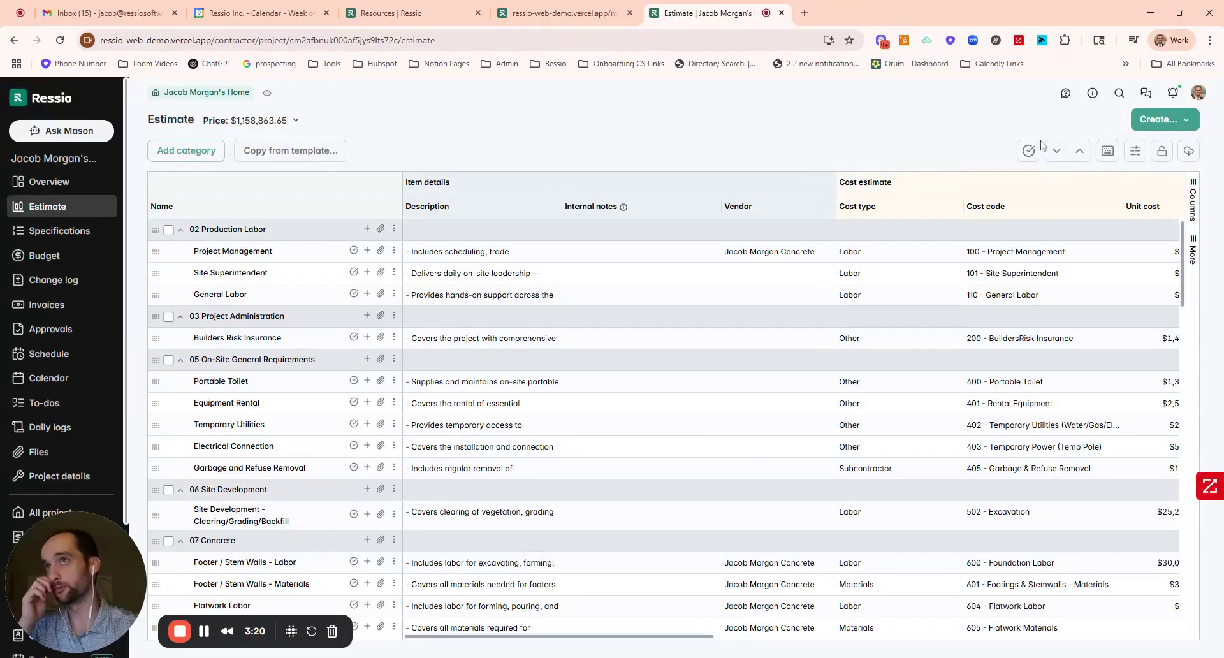
click(1162, 155)
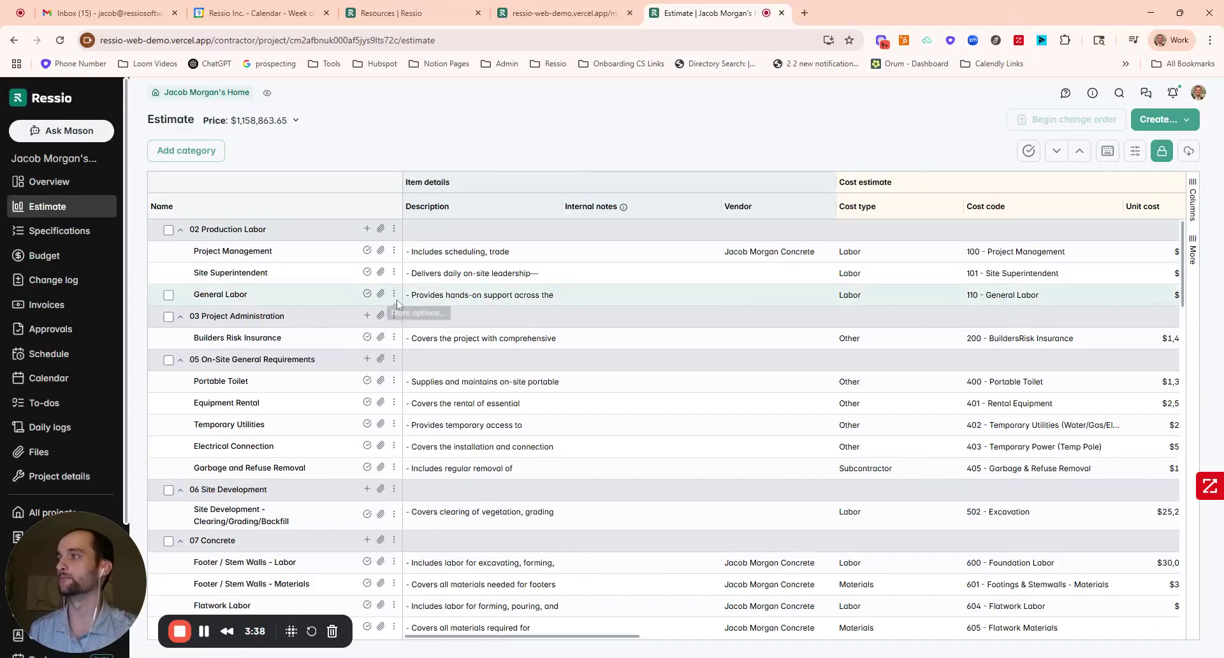
- In the estimate table, enter 80 as Project Management's unit cost and 300 as Site Superintendent's quantity
click(809, 359)
scroll(813, 357, right, 3)
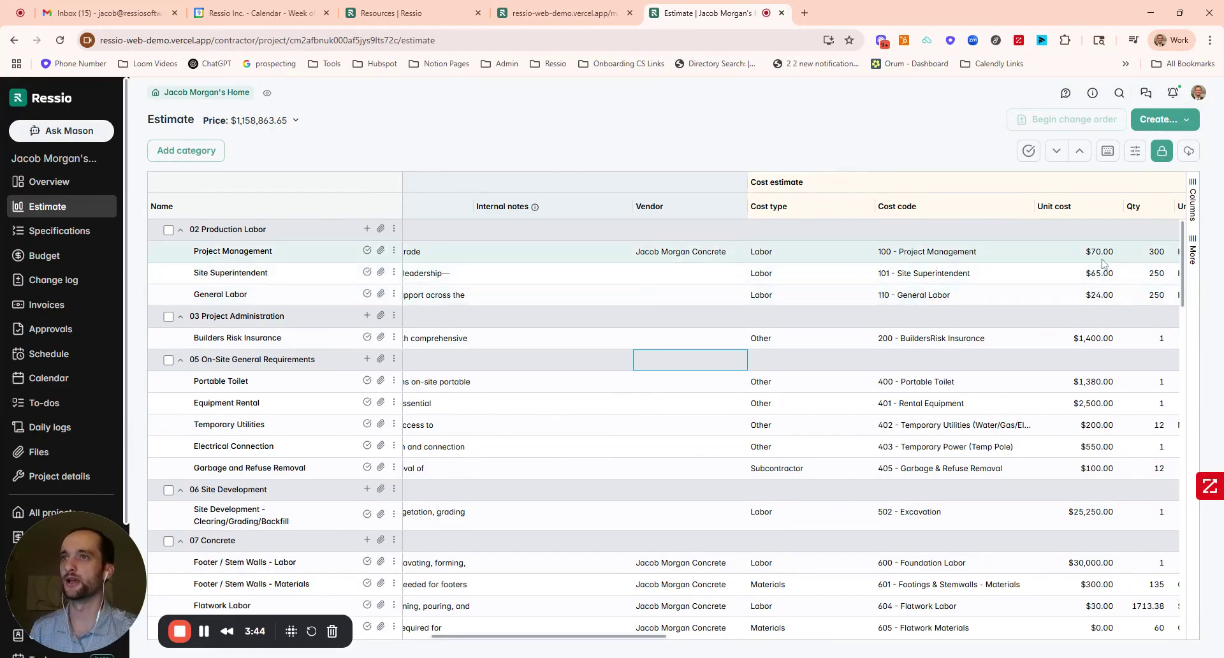
double_click(1071, 255)
text(80)
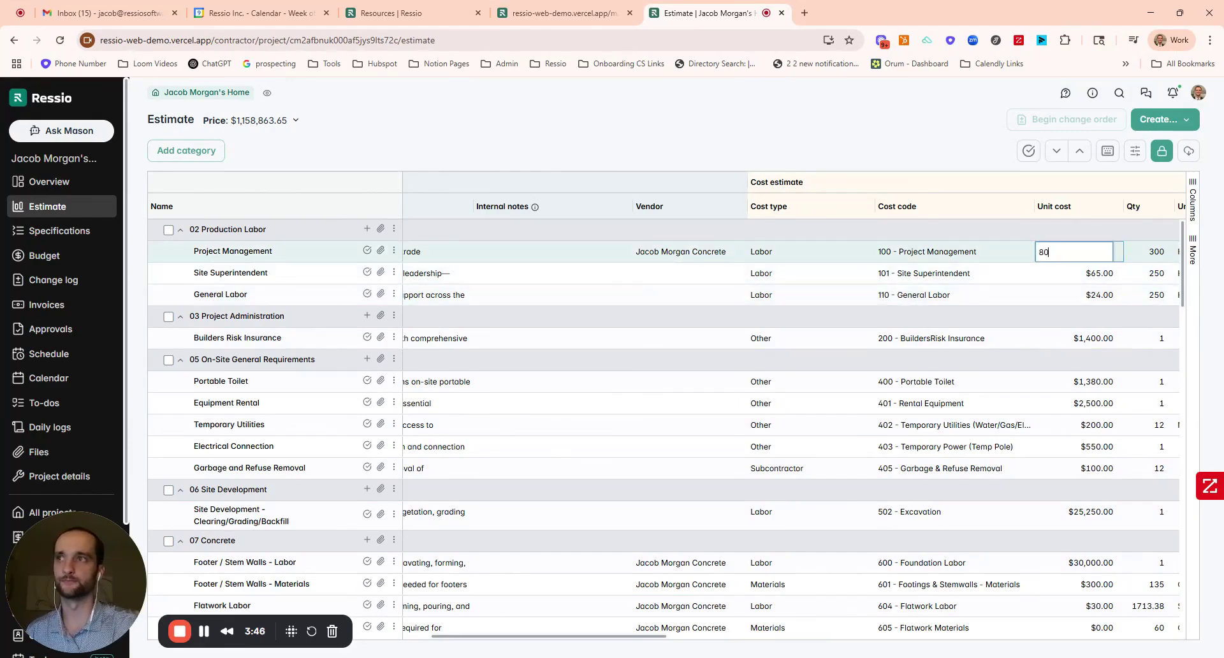
key(Return)
click(1166, 288)
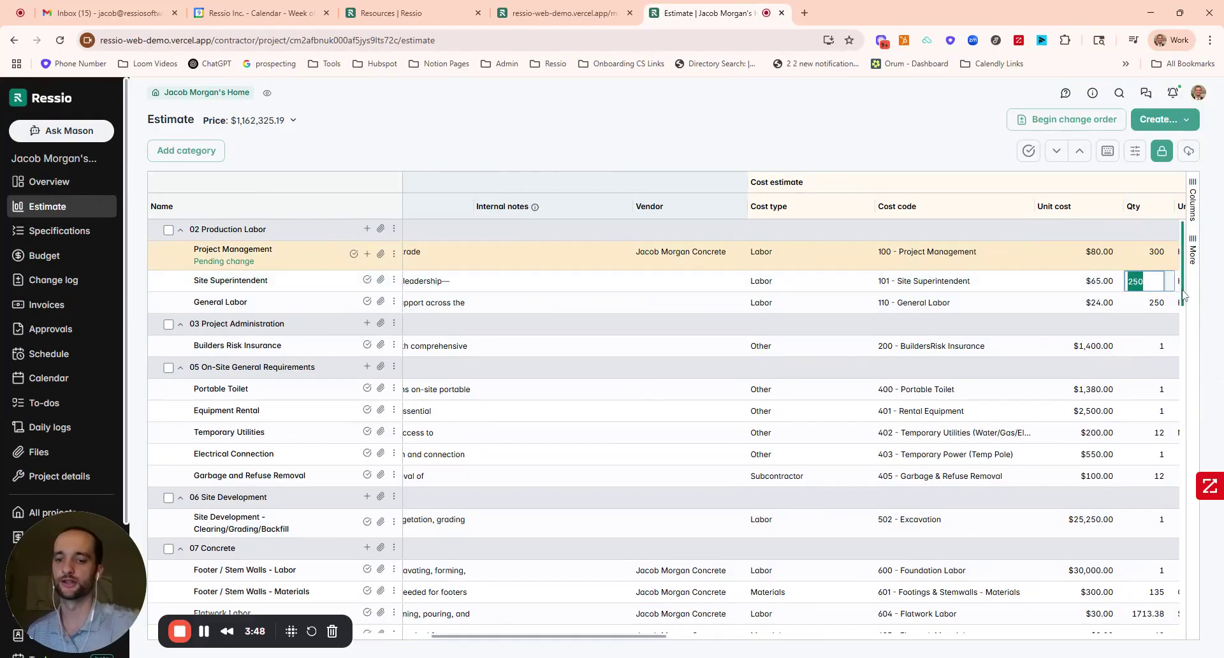
text(300)
key(Return)
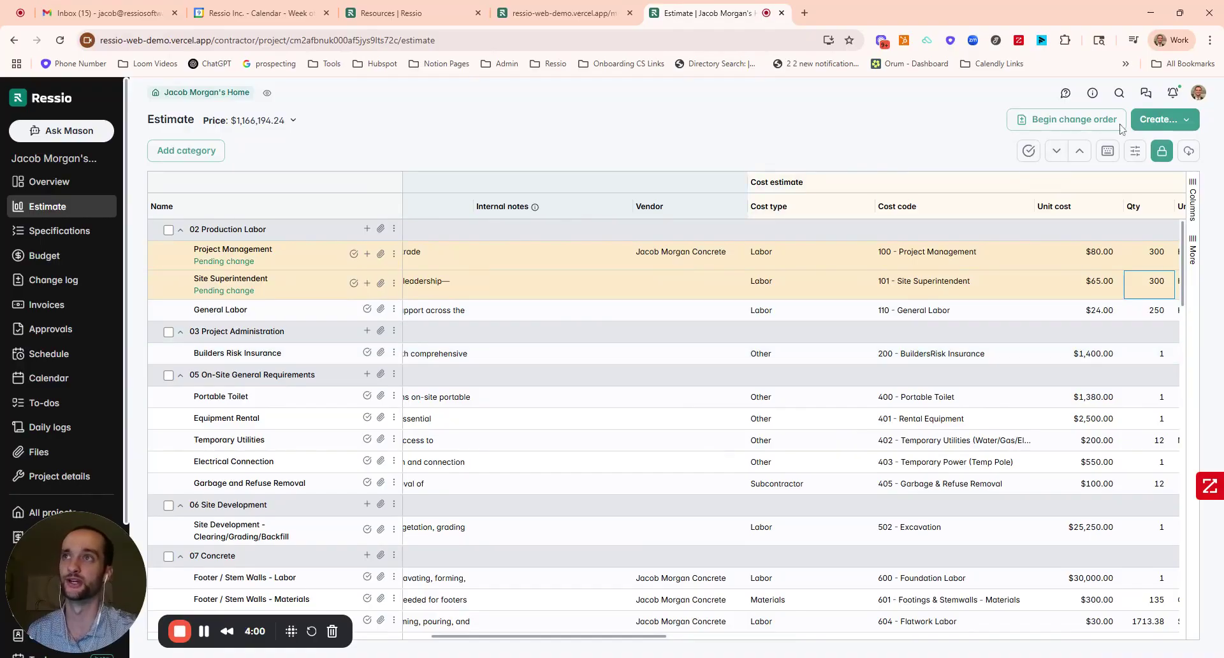
- Create a change order from the pending edits and toggle Quantity and units off and on
click(1087, 127)
click(1047, 119)
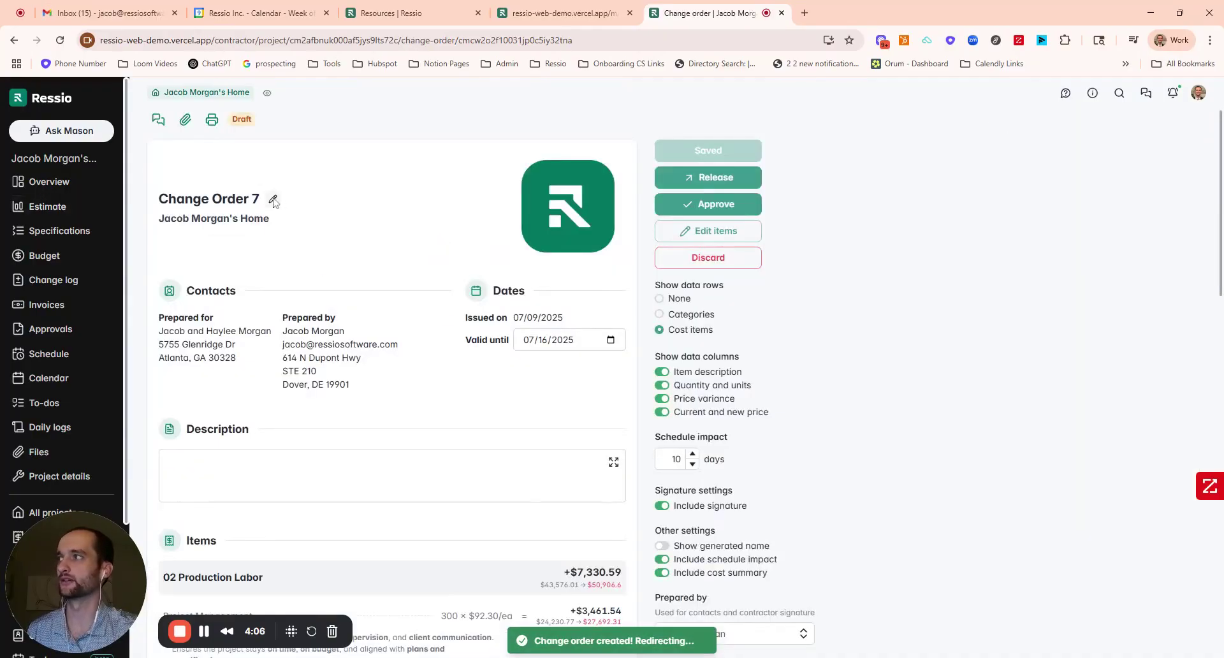
scroll(778, 339, down, 4)
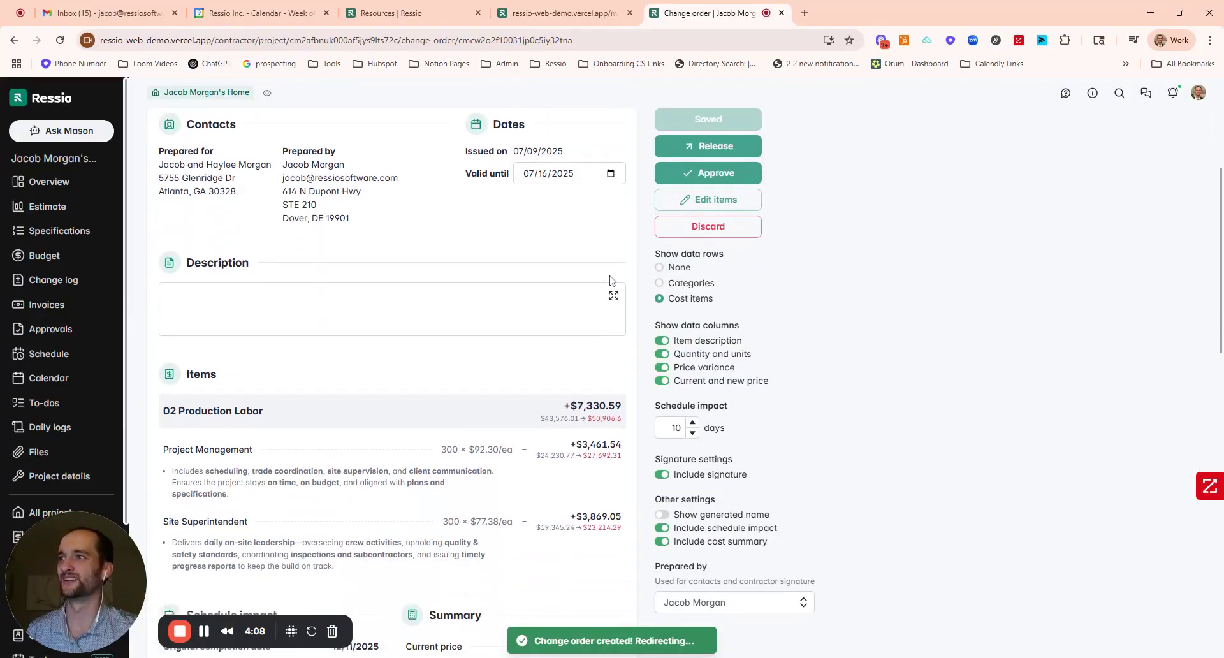
click(662, 354)
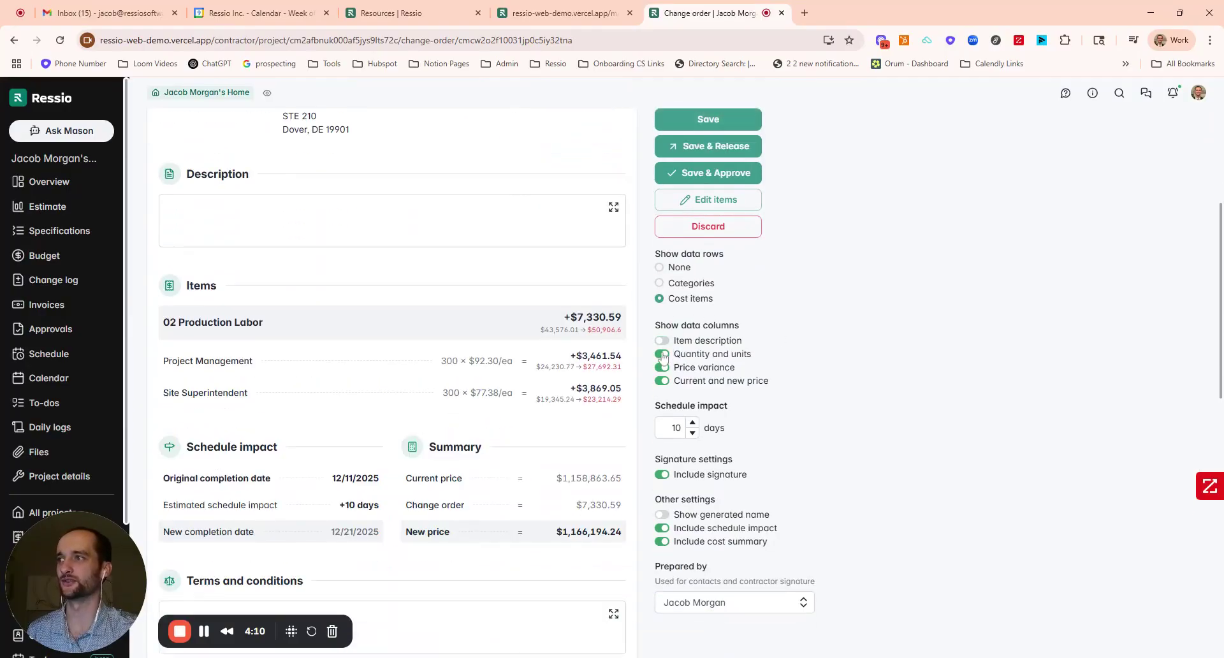
click(662, 355)
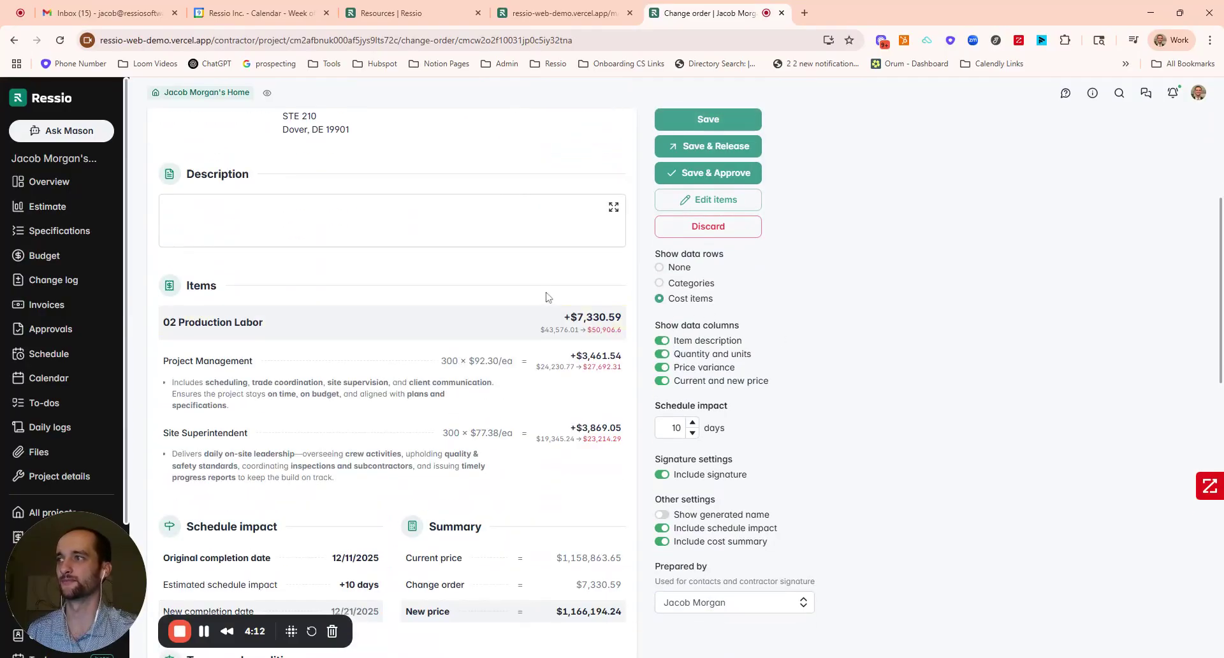
- Save Change Order 7 and start releasing it to the customer
scroll(604, 397, down, 2)
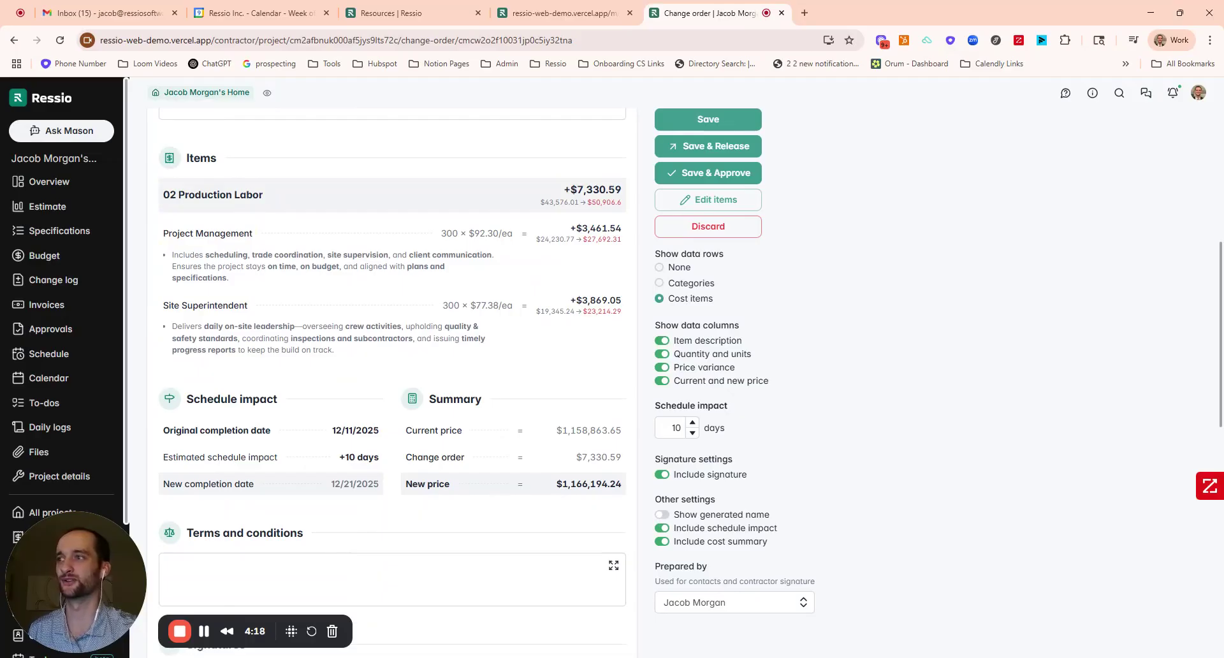
scroll(713, 255, up, 4)
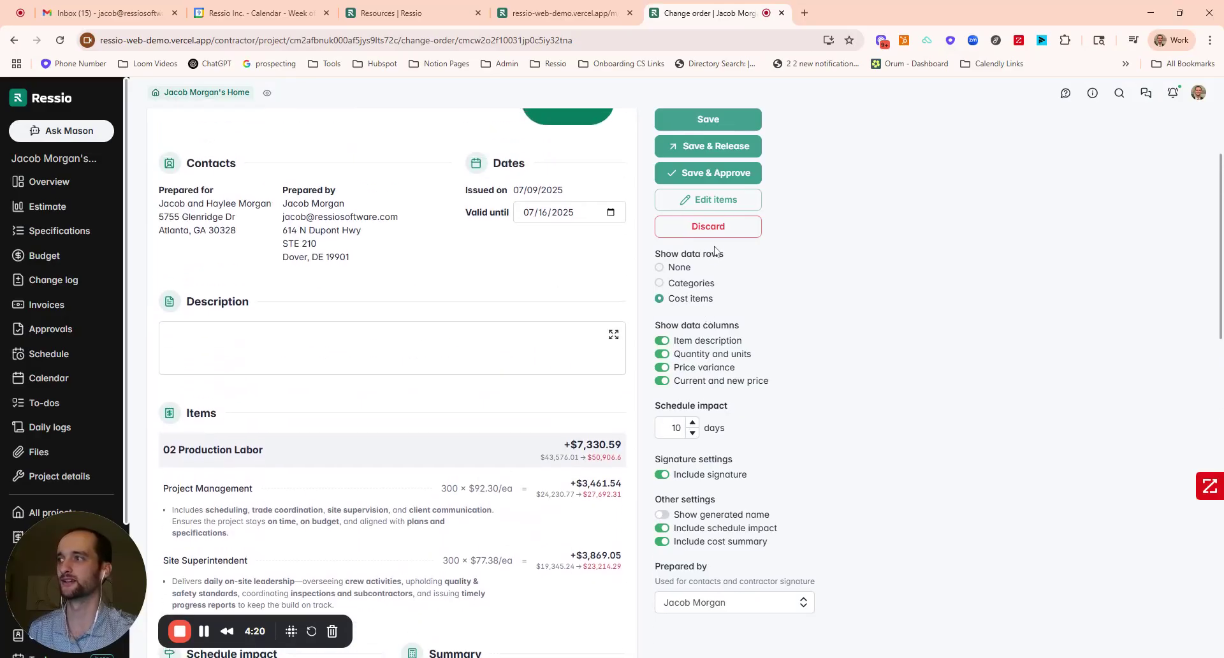
click(724, 148)
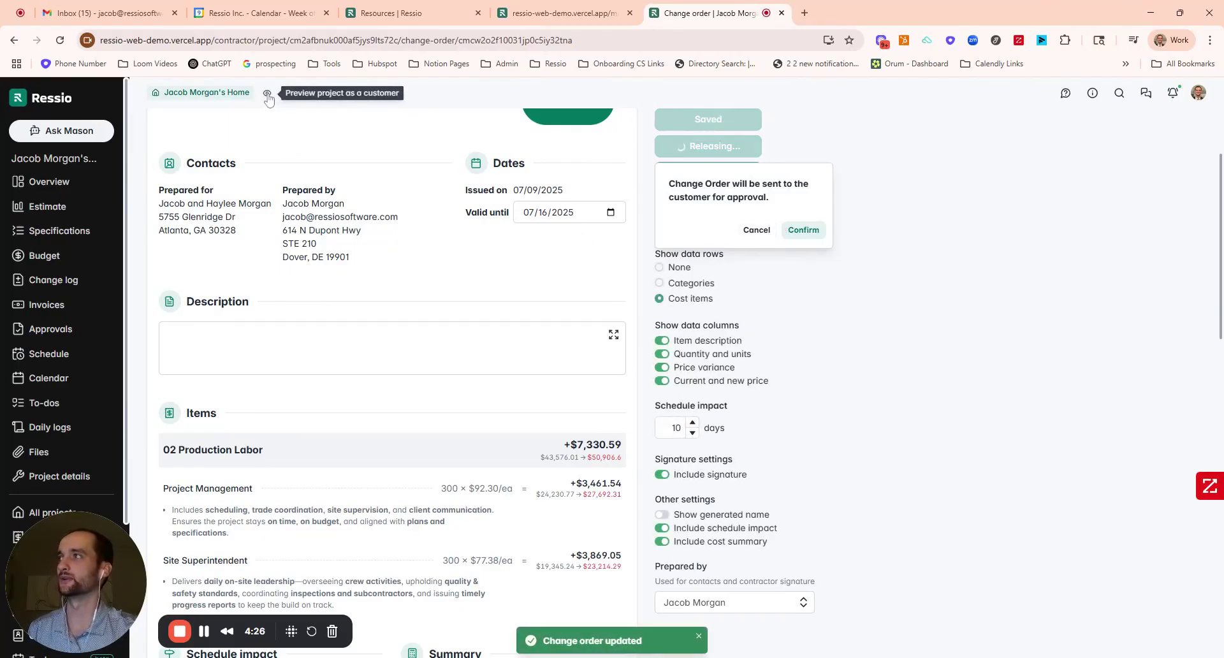
- Confirm the release so Change Order 7 is sent for customer approval
click(803, 230)
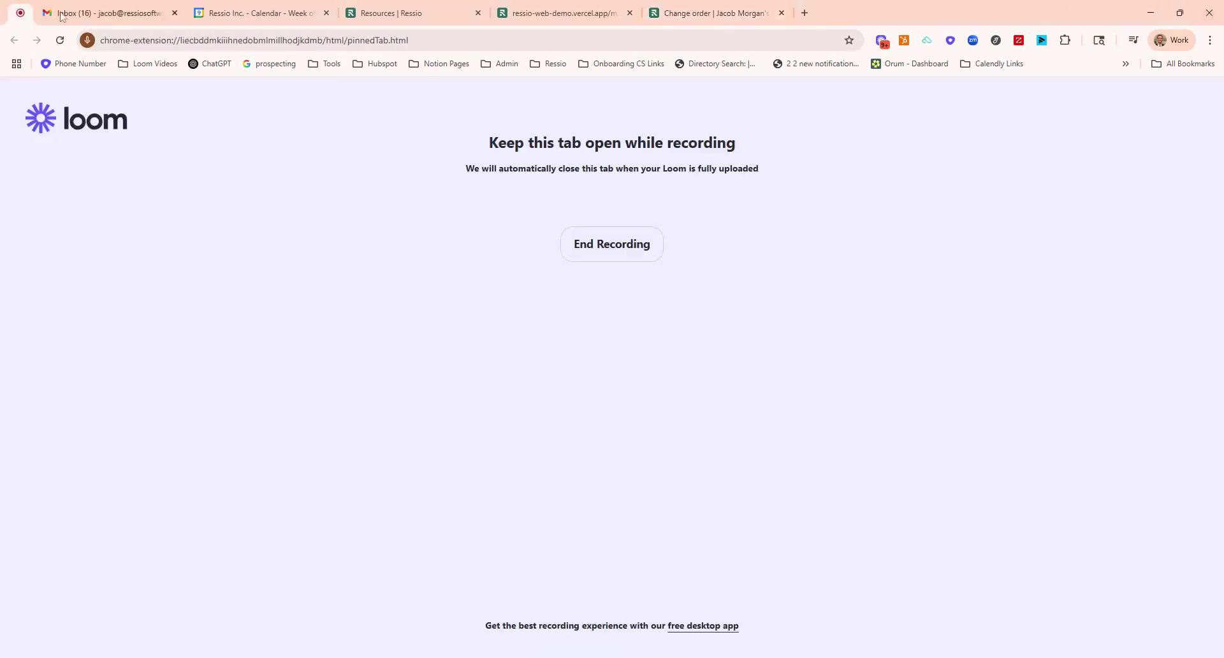
click(729, 13)
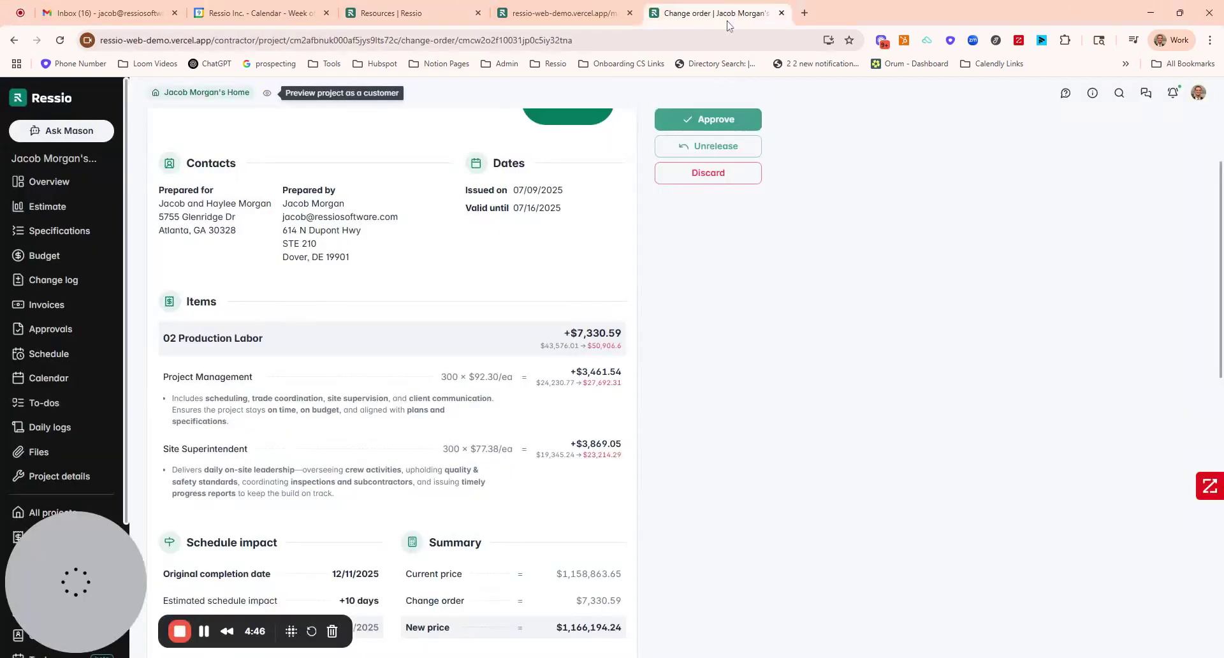
- Open Approvals and switch between the Change orders and Proposals tabs, ending on Change orders
click(54, 335)
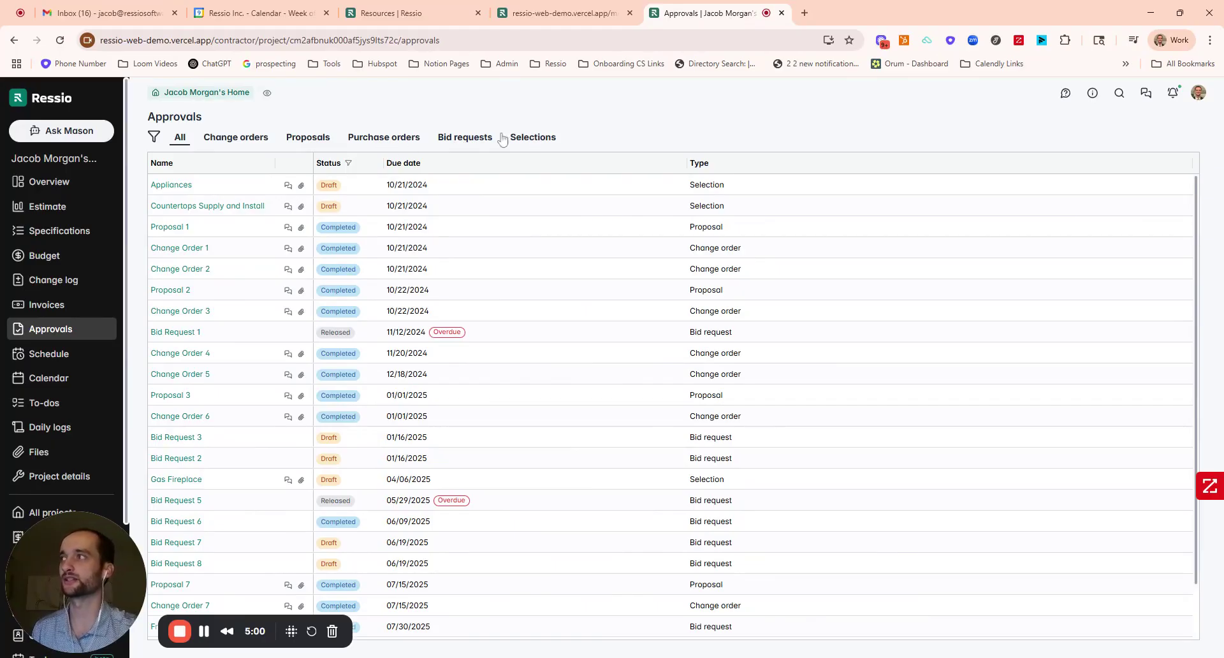
click(245, 142)
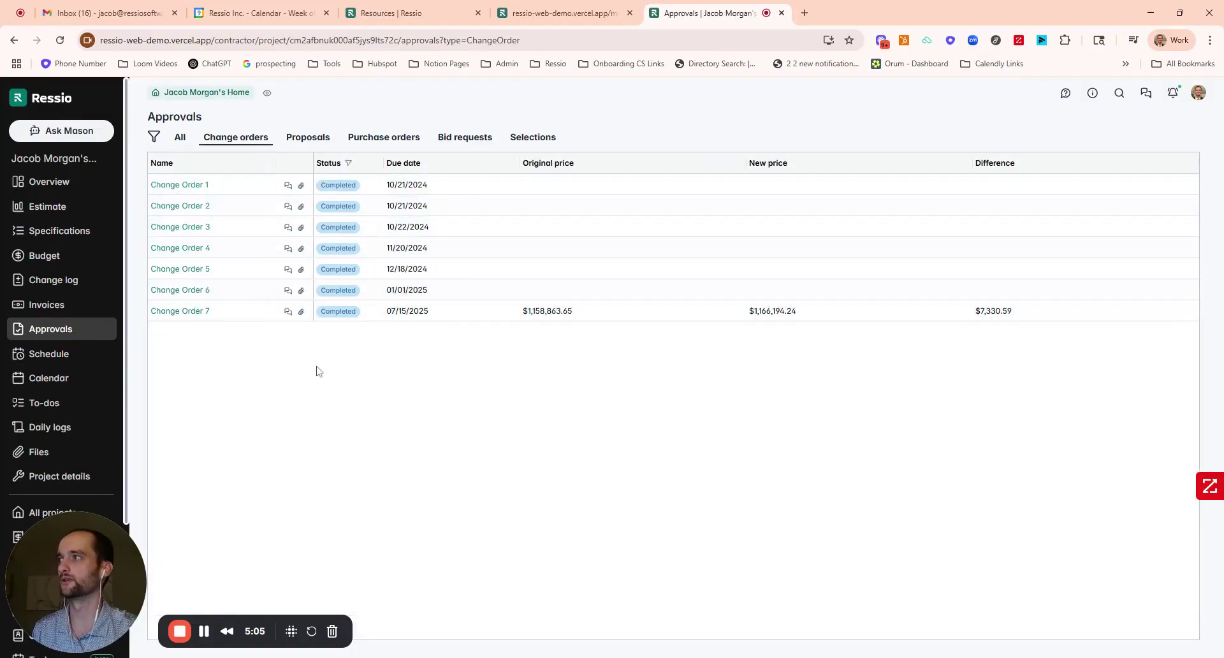
click(308, 139)
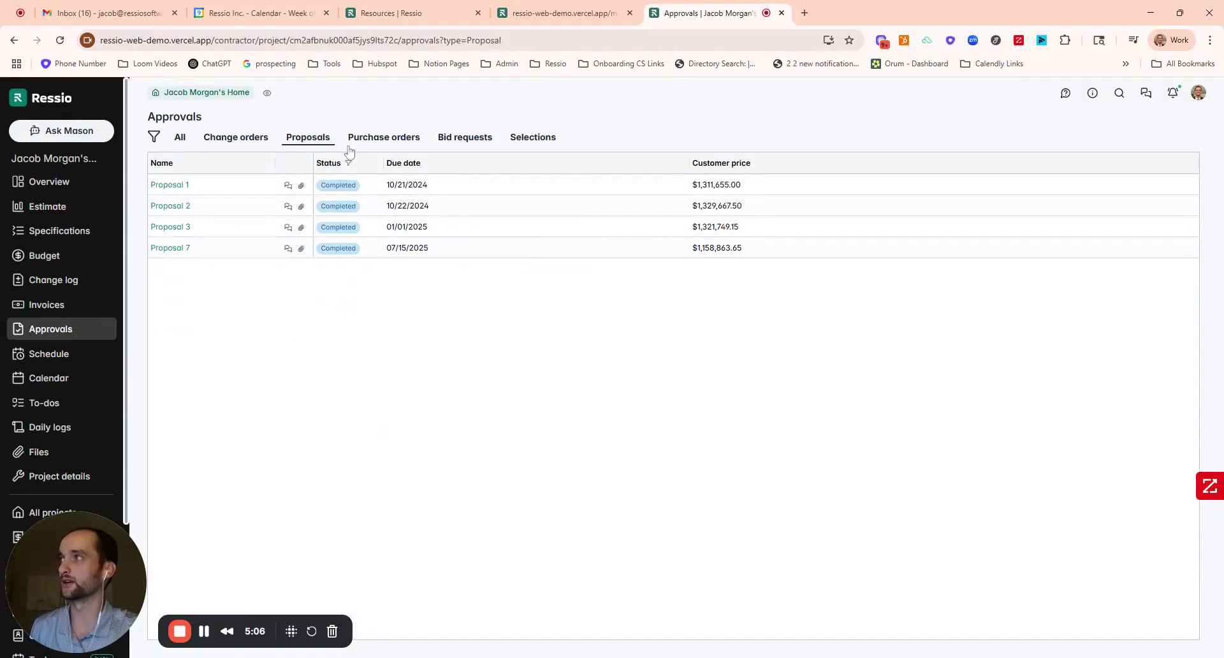
click(236, 144)
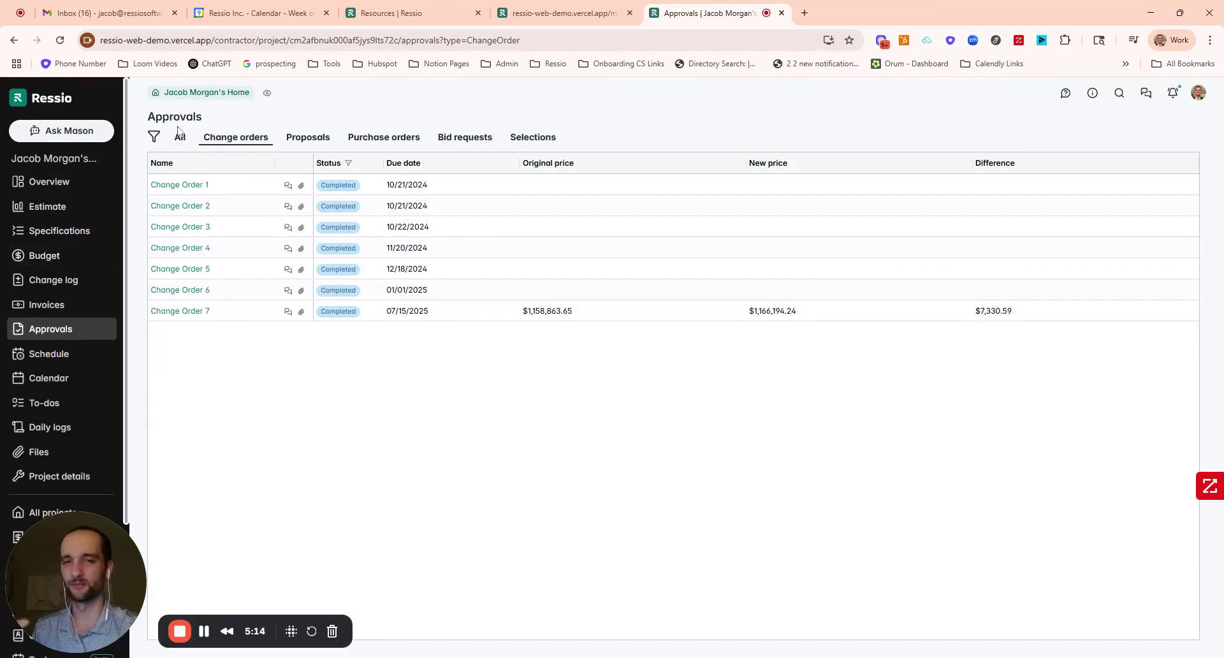
- Open Change Order 7 and scroll through its details
click(171, 311)
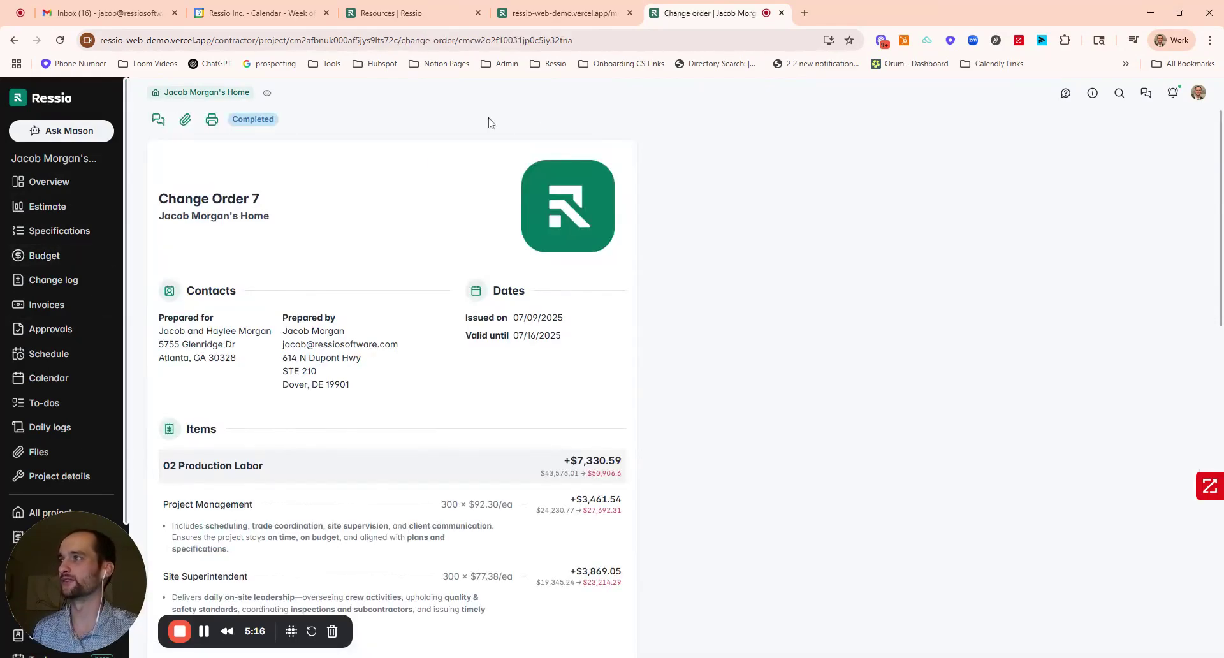
scroll(340, 268, down, 5)
scroll(339, 268, up, 5)
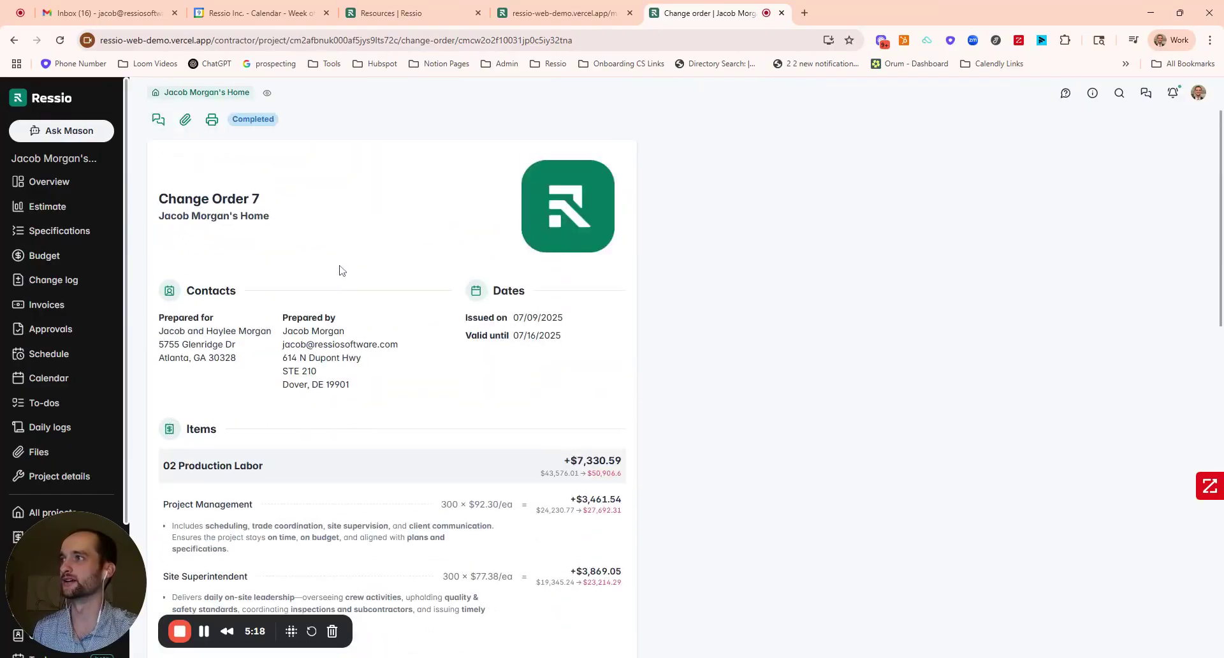
- Open the Budget and drag the Projected - original column next to Revised
click(52, 259)
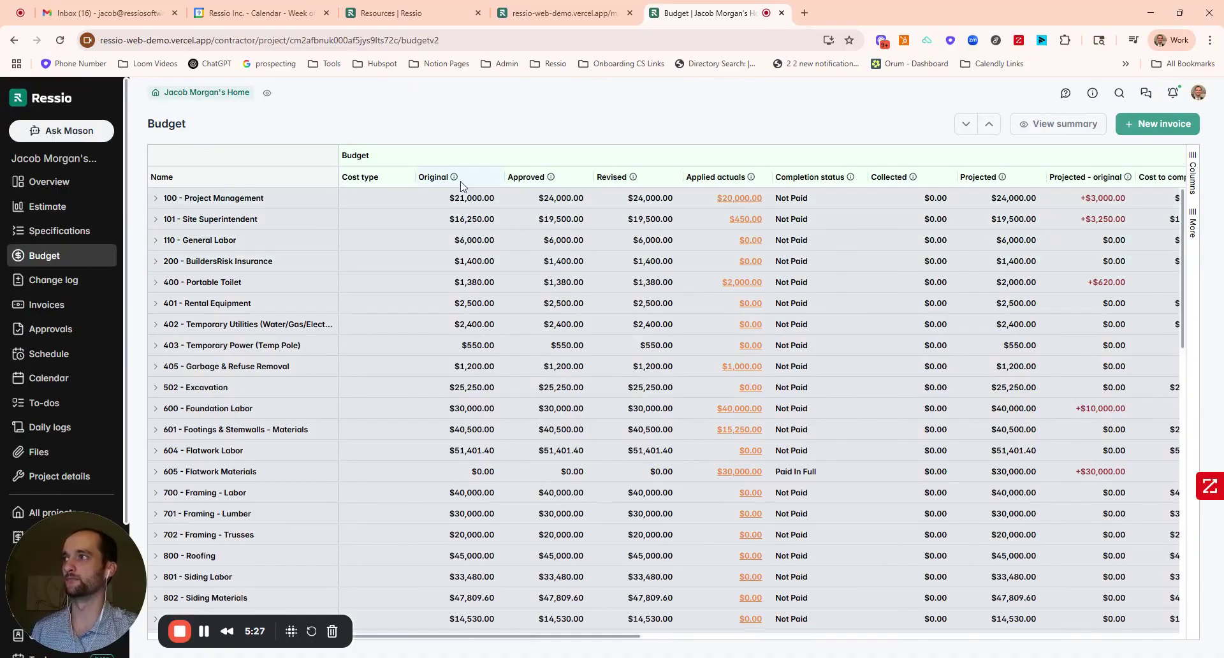
mouse_move(459, 184)
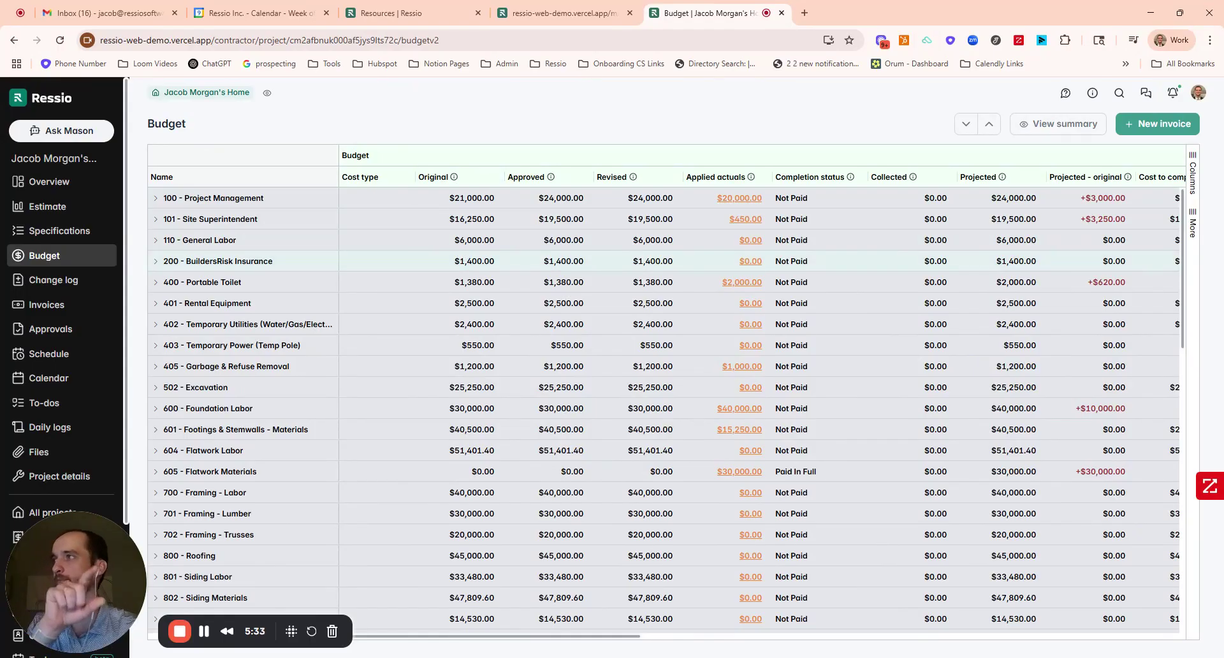
mouse_move(550, 176)
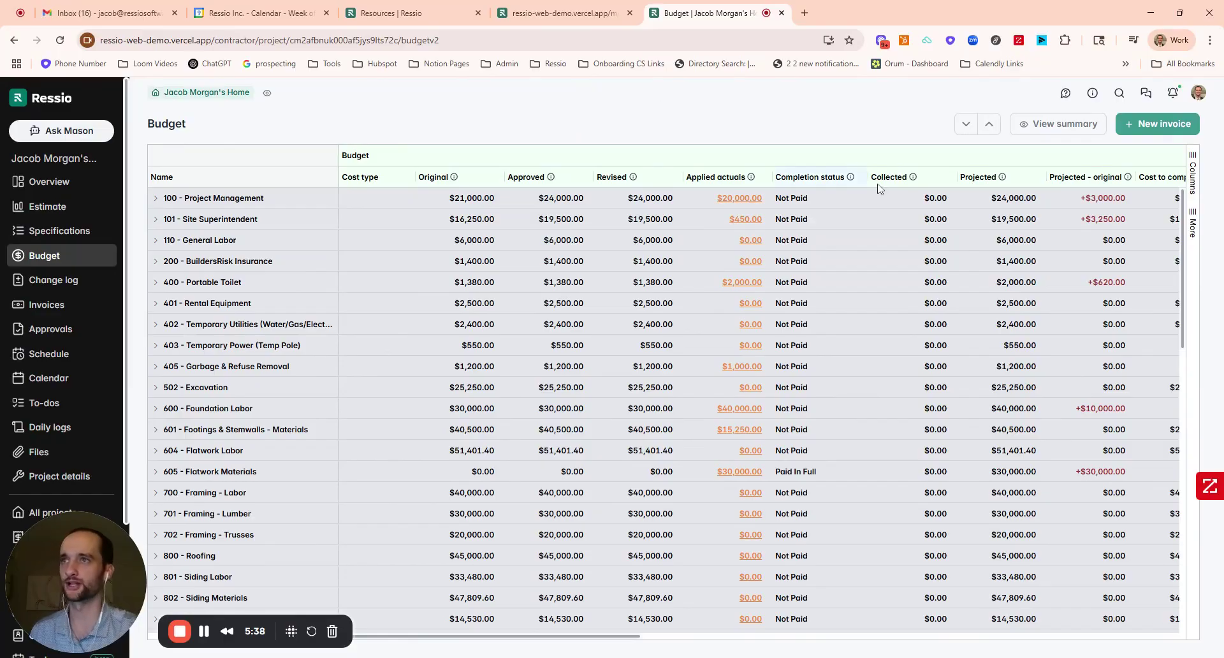
drag(1084, 177, 717, 181)
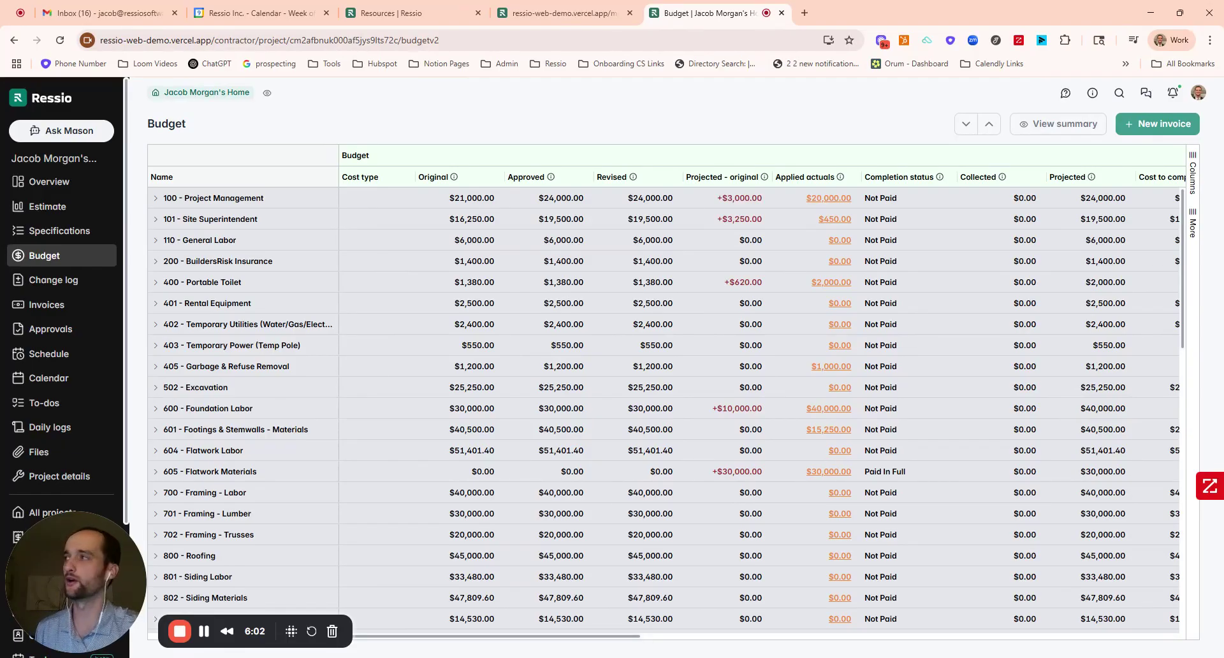
- Show the Schedule with status columns visible, collapsed to phases with Foundation expanded
click(68, 361)
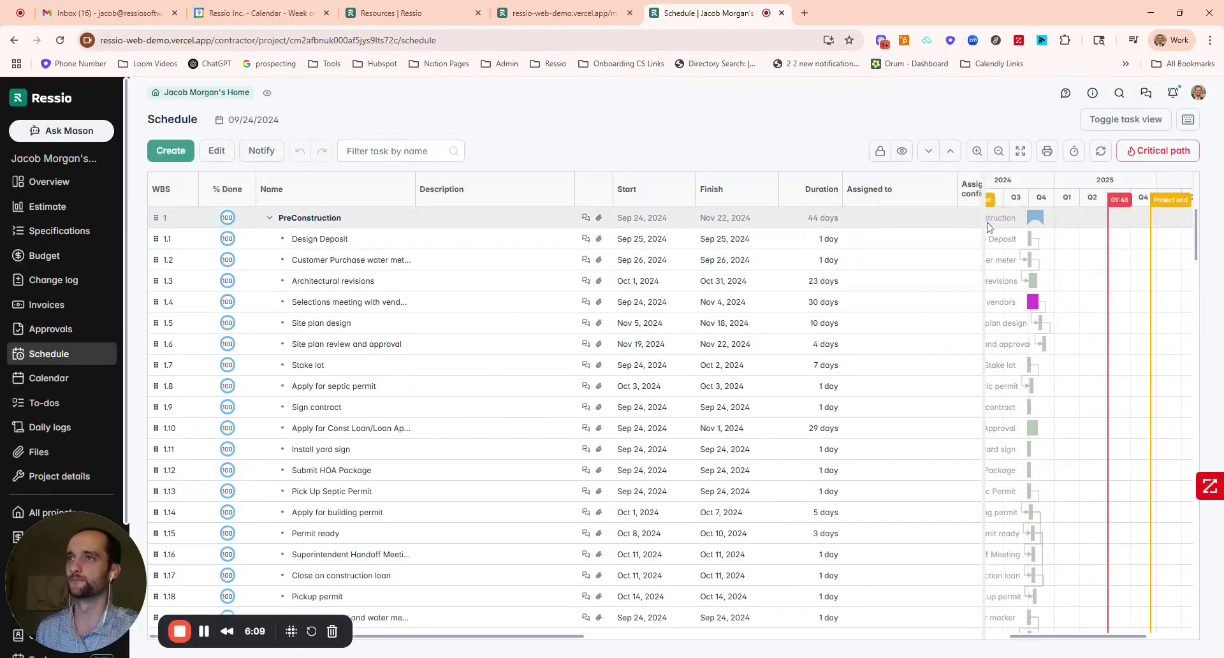
drag(987, 226, 1164, 228)
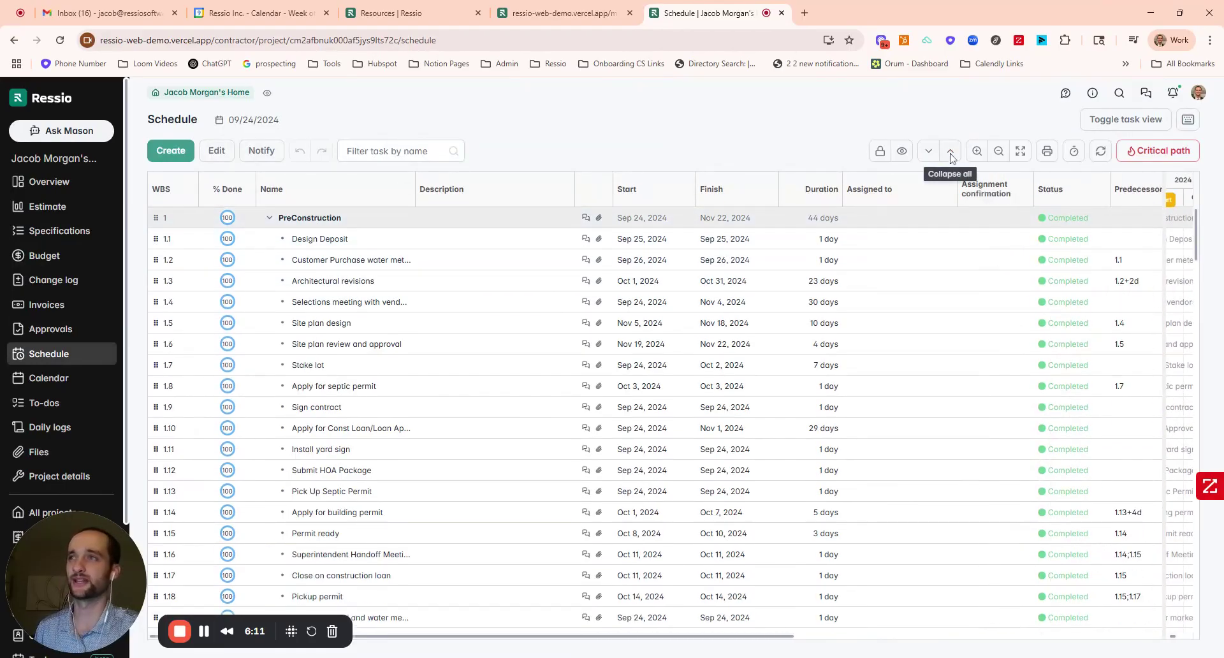
click(950, 156)
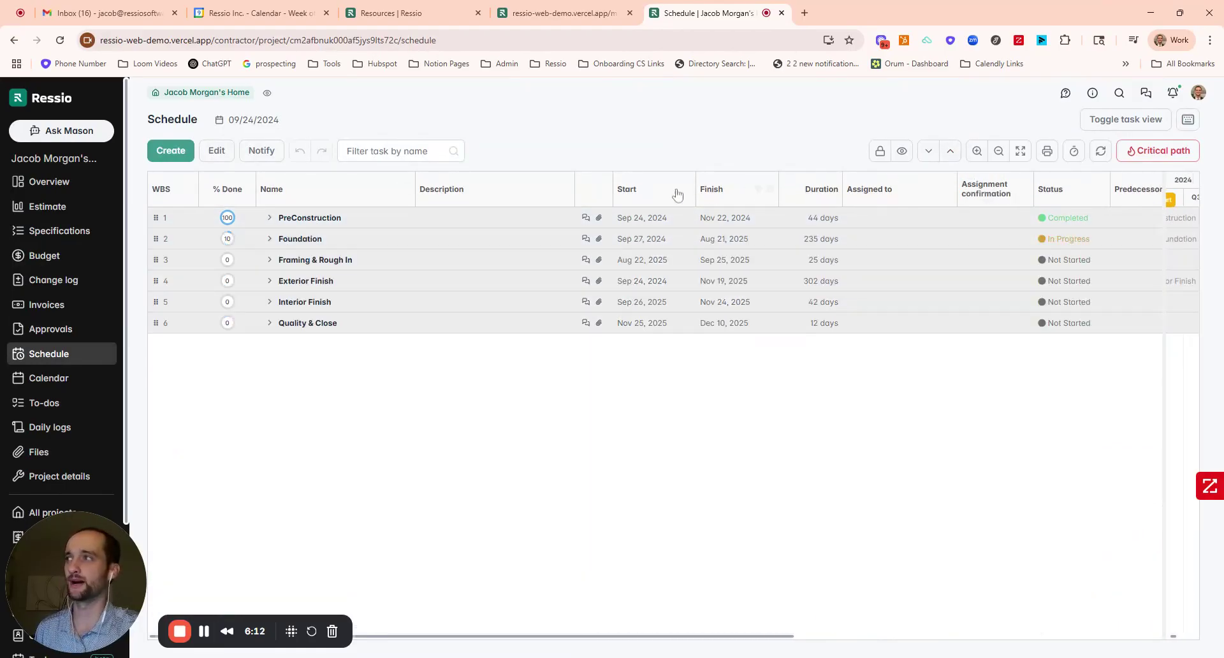
click(270, 239)
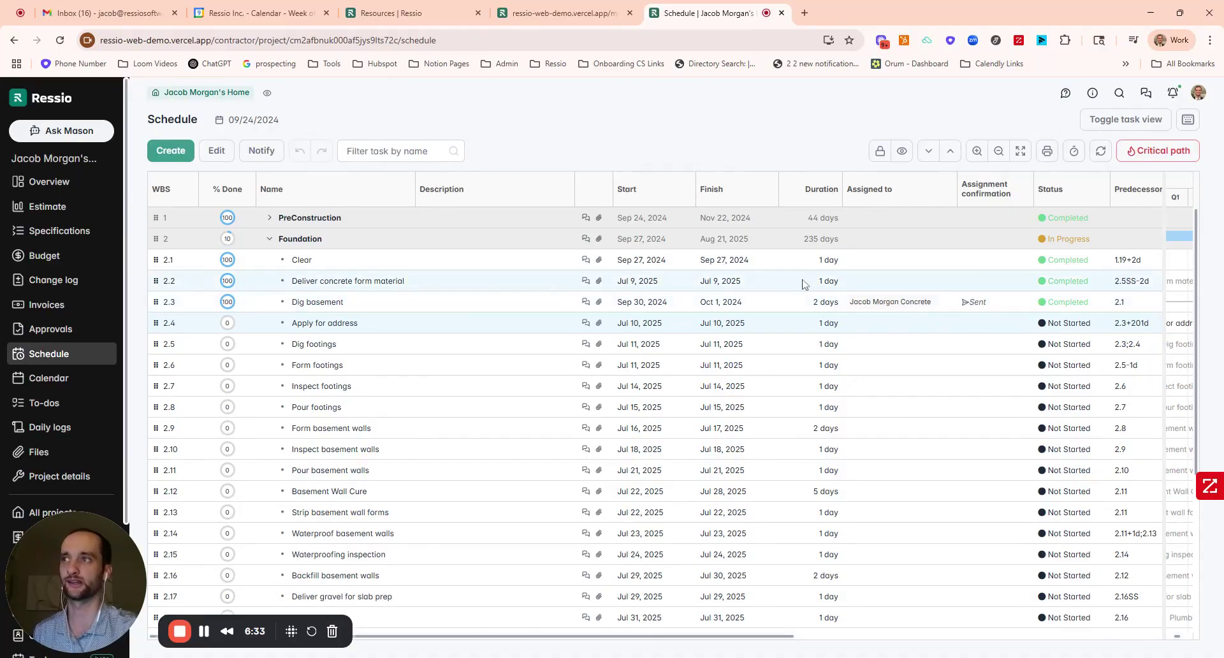
- Set Dig basement's duration to 4 days and Apply for address to 3 days
double_click(838, 307)
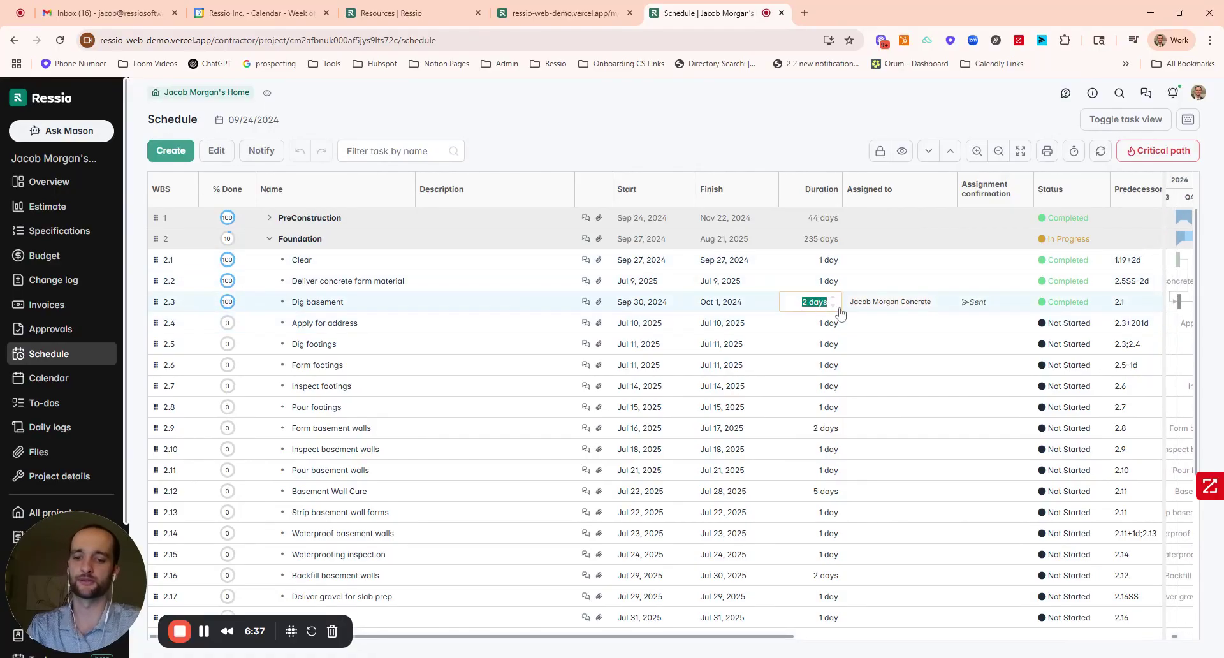
text(4)
key(Return)
text(3)
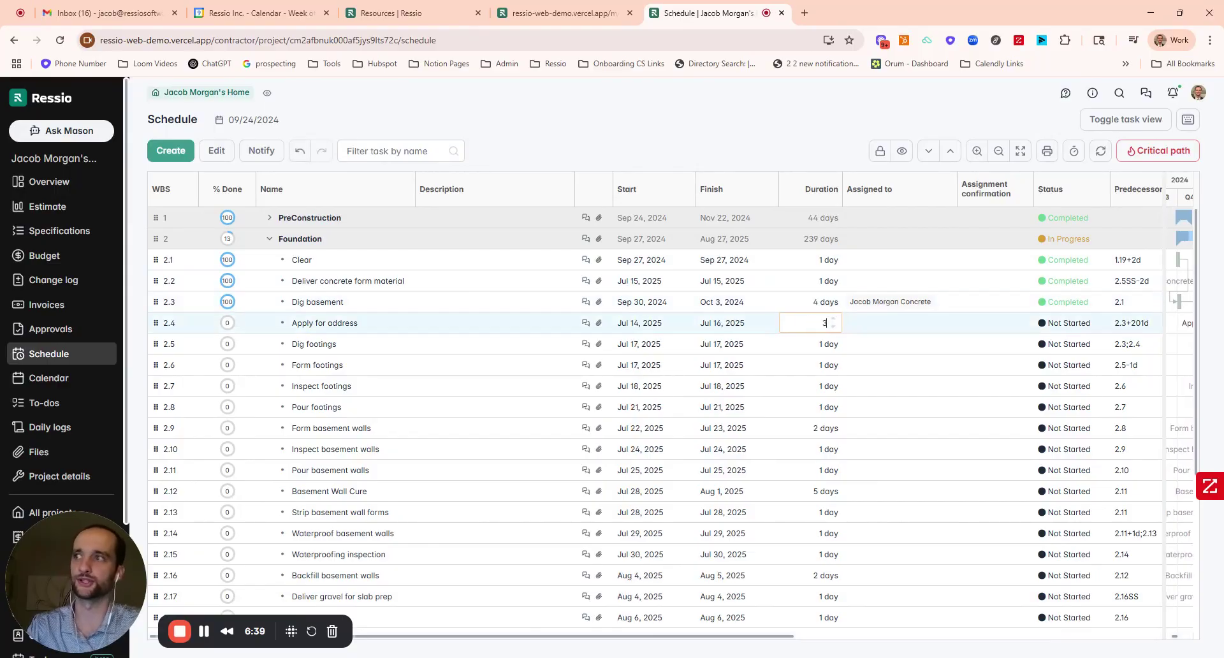
key(Return)
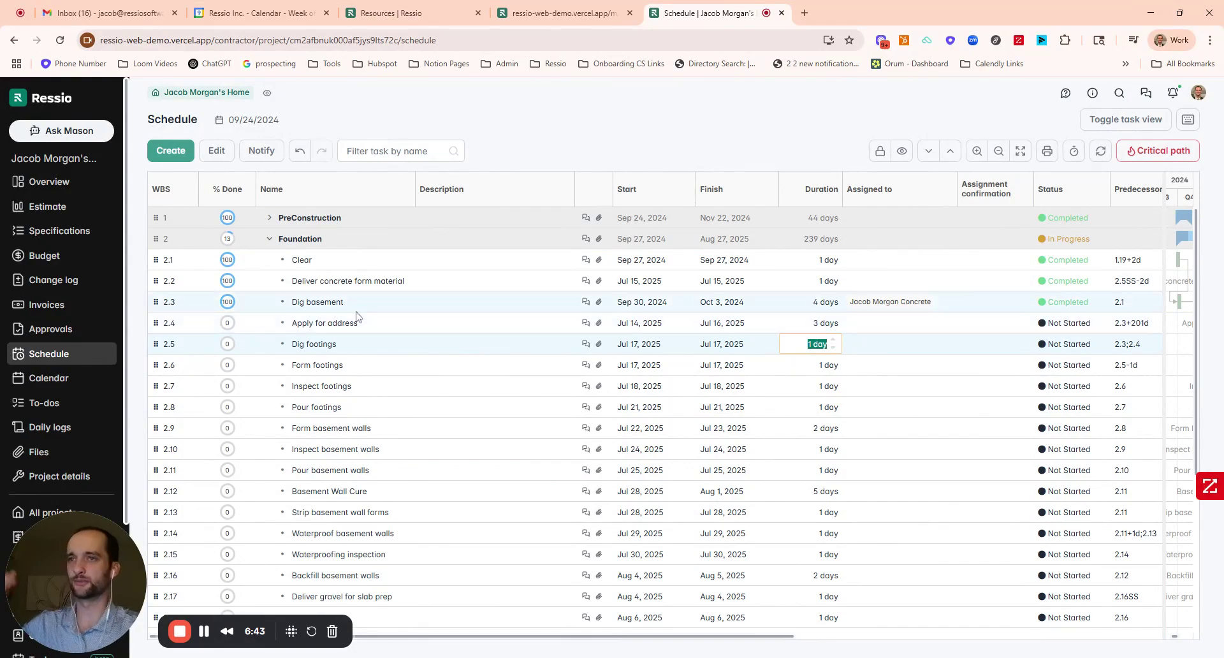
- Add a subtask and a task below under Dig footings, then delete Dig footings entirely
right_click(356, 349)
mouse_move(386, 465)
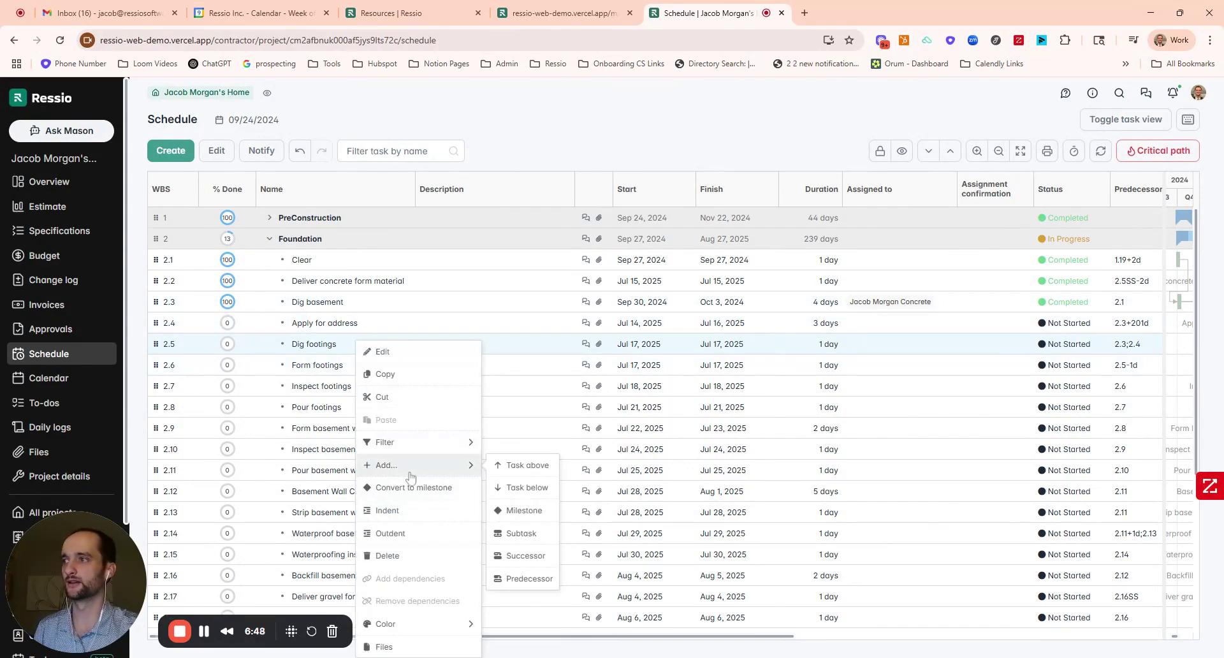
click(529, 540)
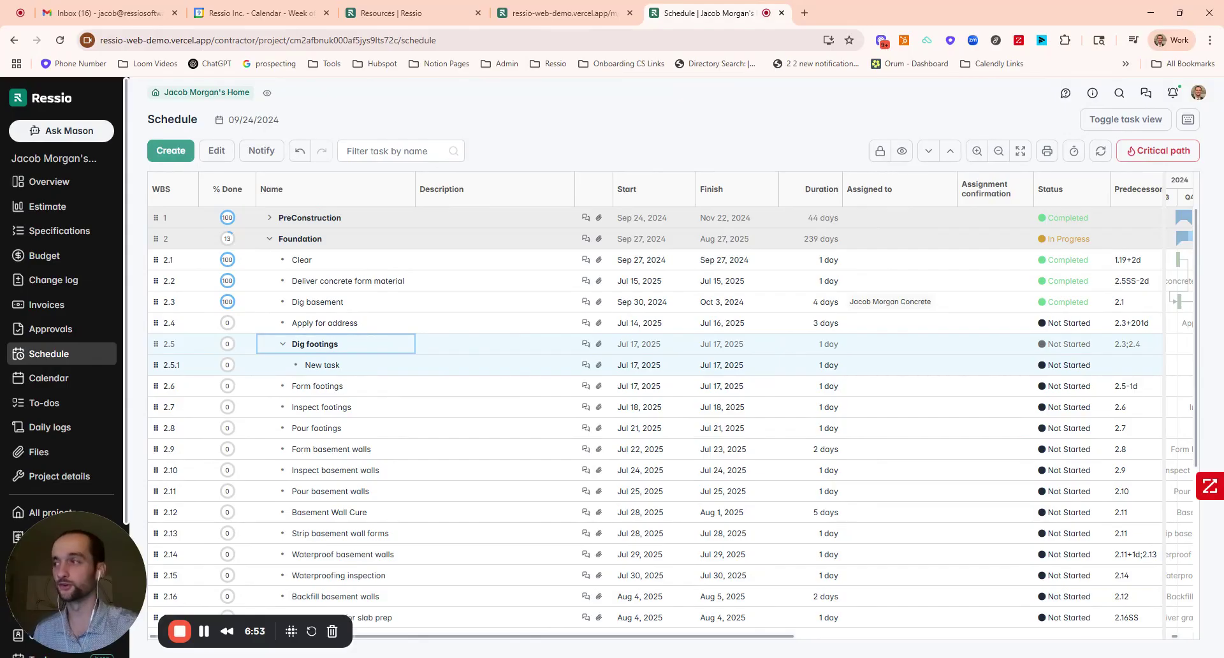
right_click(363, 365)
mouse_move(446, 465)
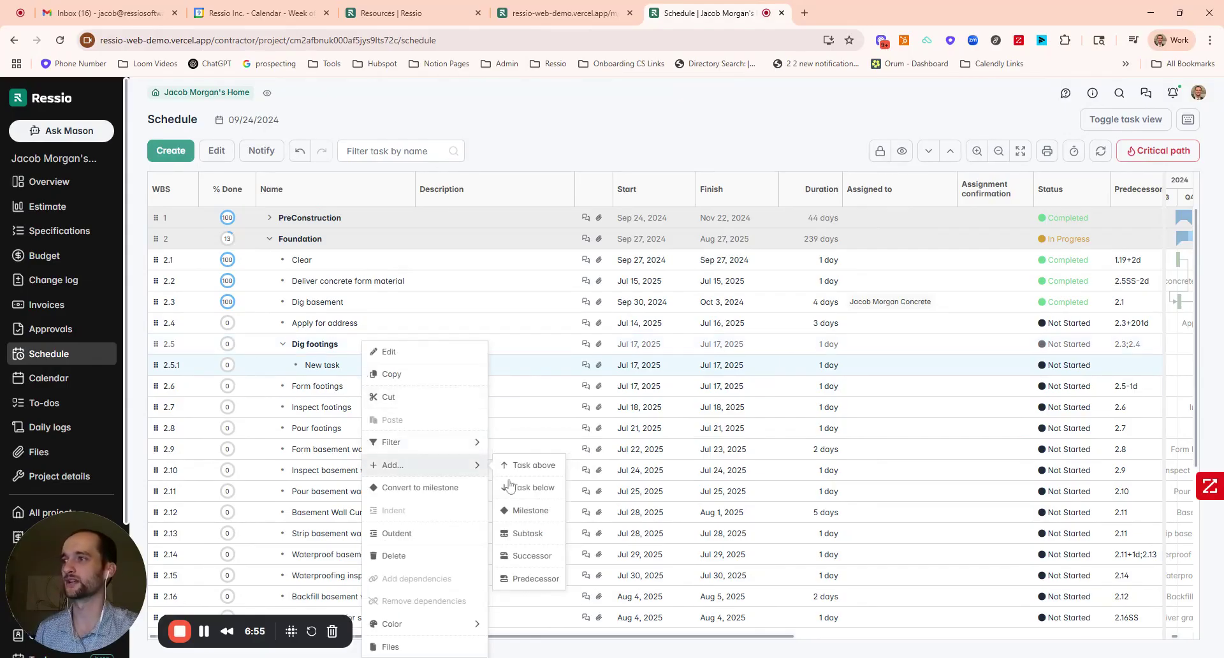
click(533, 487)
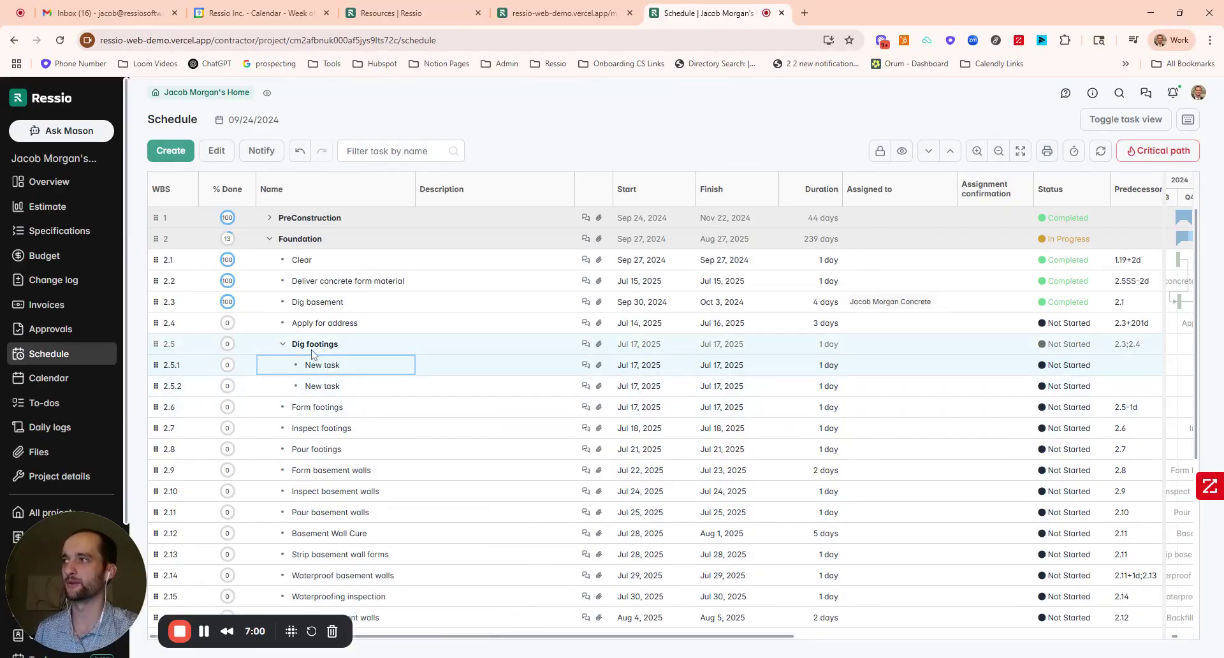
right_click(364, 349)
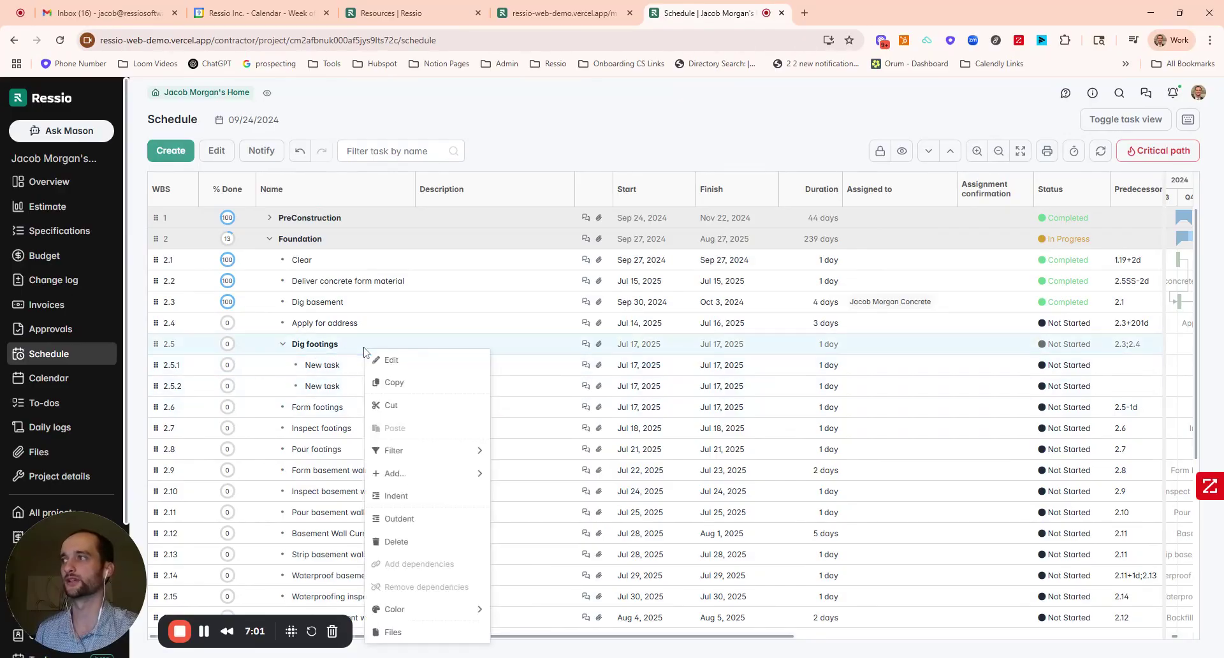
click(396, 542)
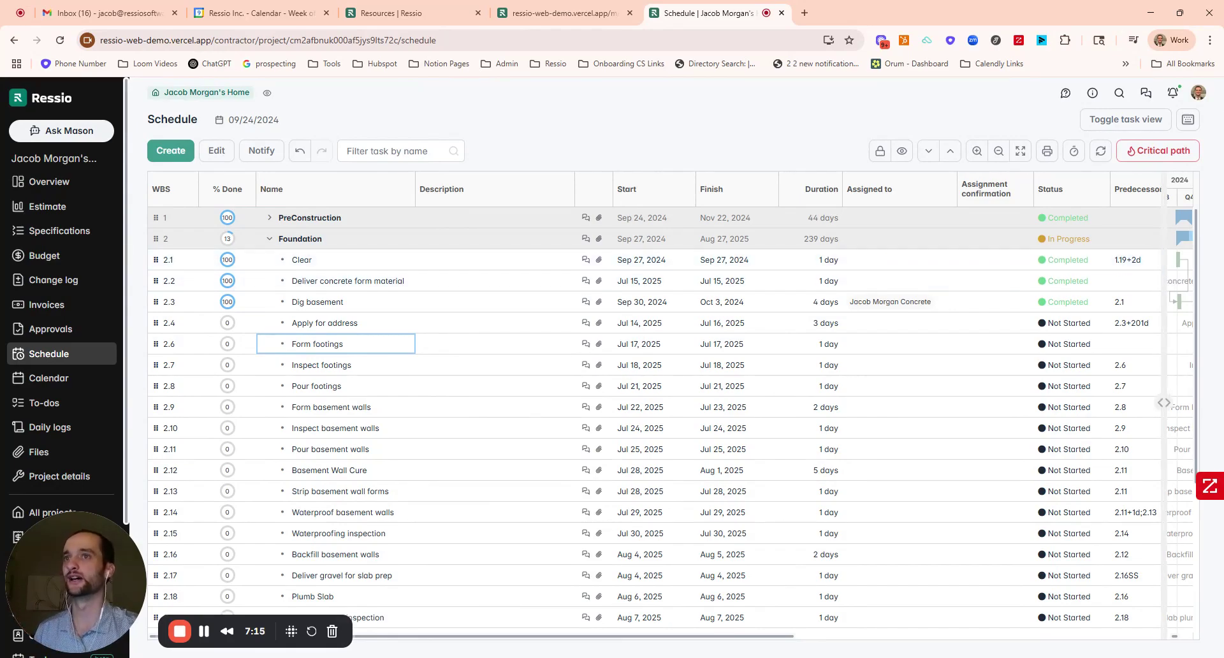
- Drag Apply for address on the Gantt chart to Sep 2–4, 2025, then restore the date columns
drag(1163, 402, 377, 402)
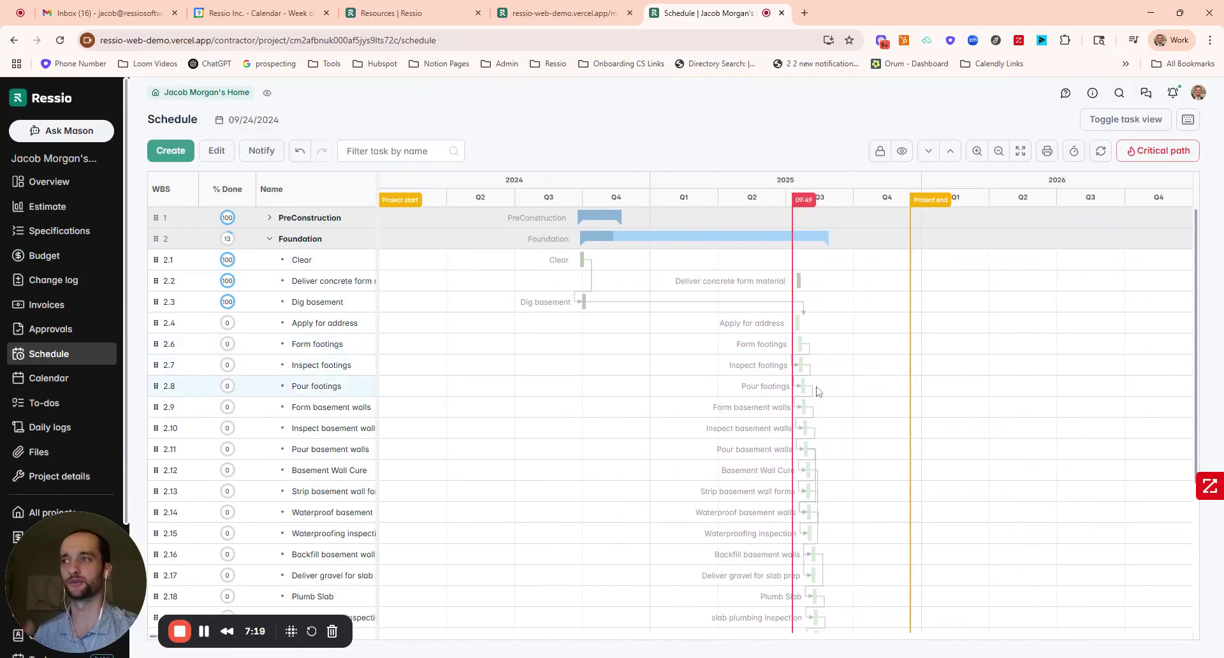
mouse_move(802, 327)
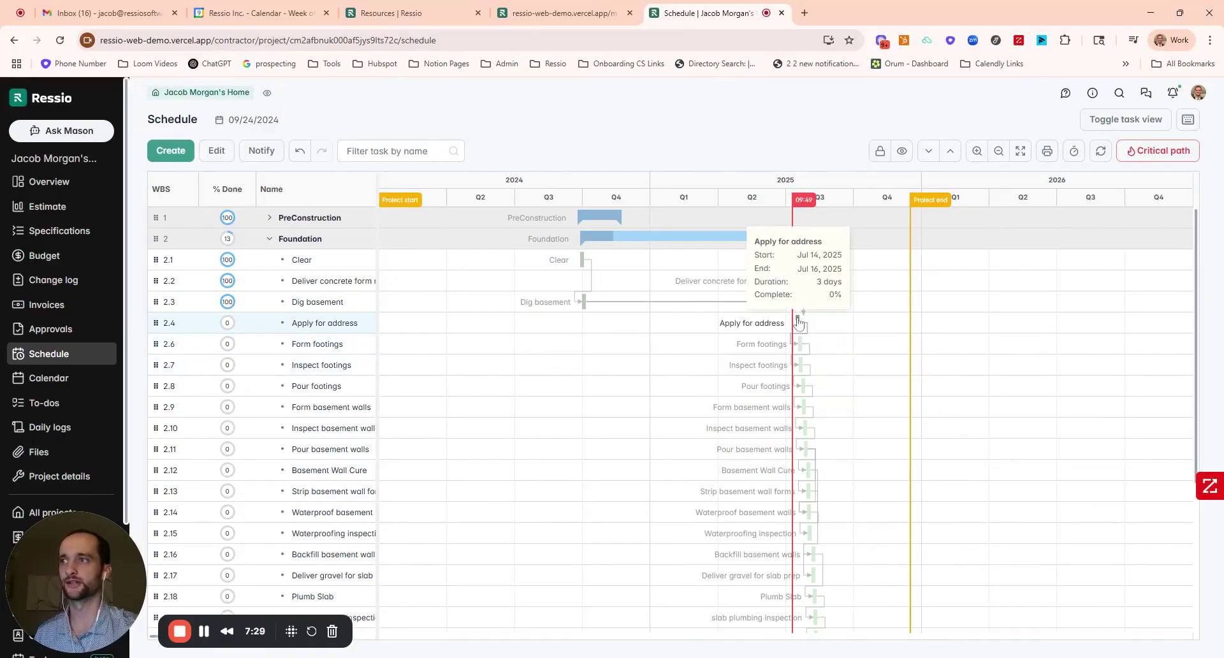
drag(799, 324, 853, 327)
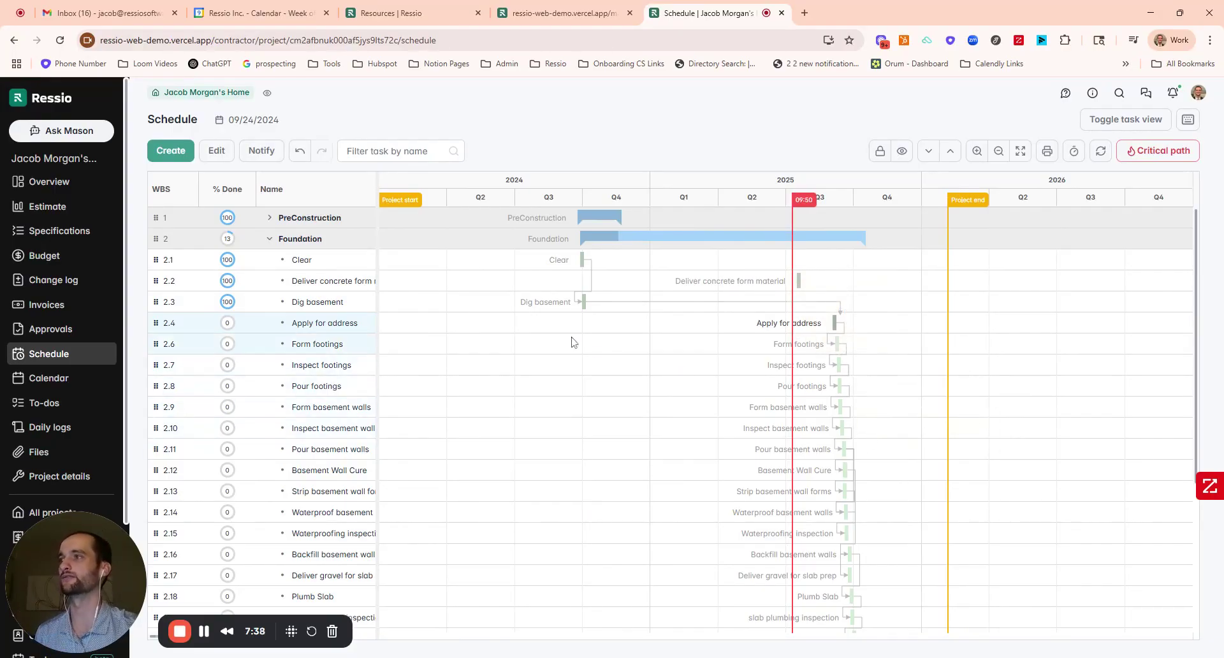
drag(377, 408, 894, 396)
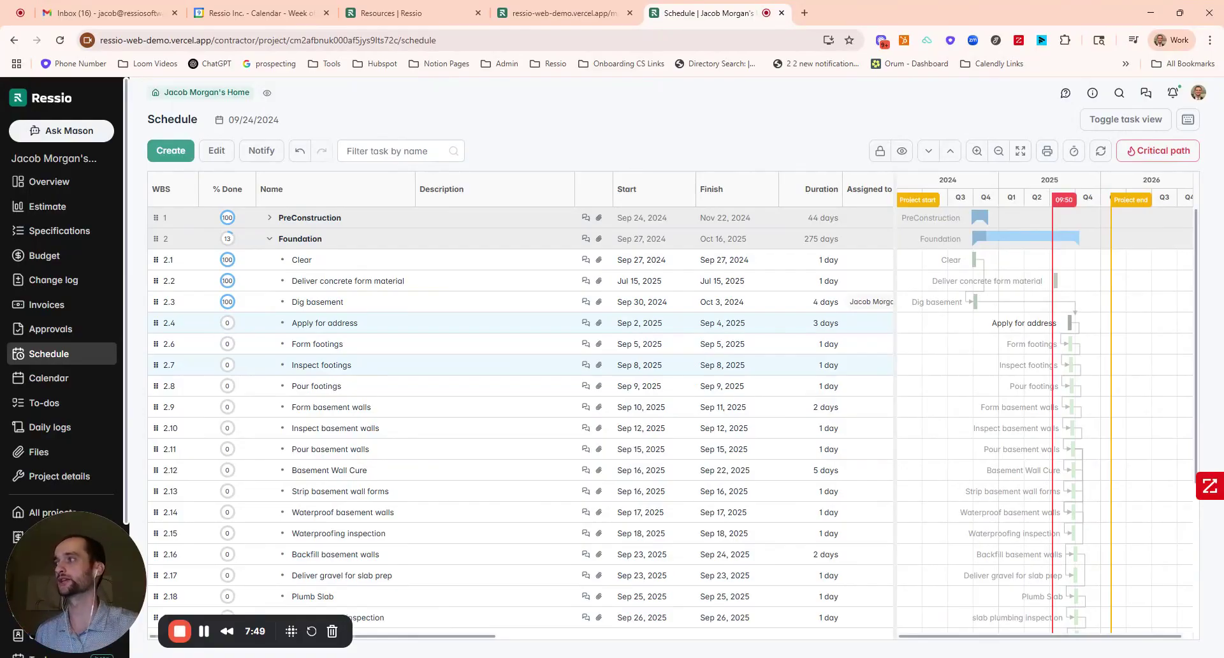
- Open the Site Walk to-do Repair cracked stucco at garage corner and set its due date to 07/10/2025
click(40, 403)
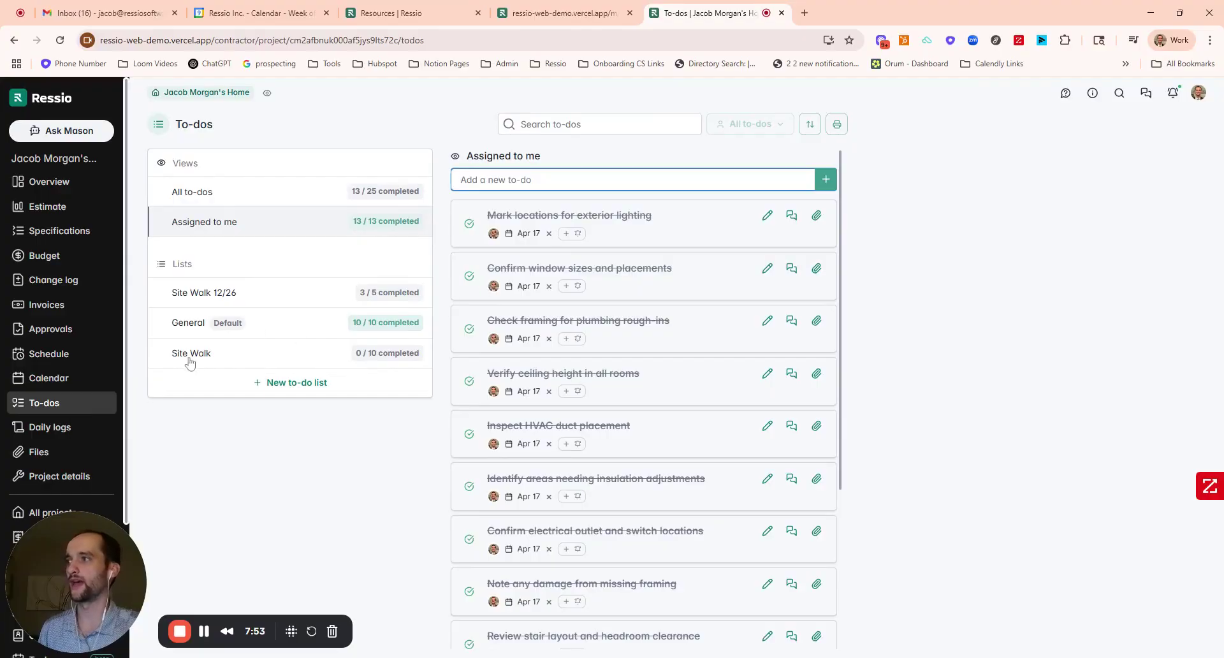
click(189, 362)
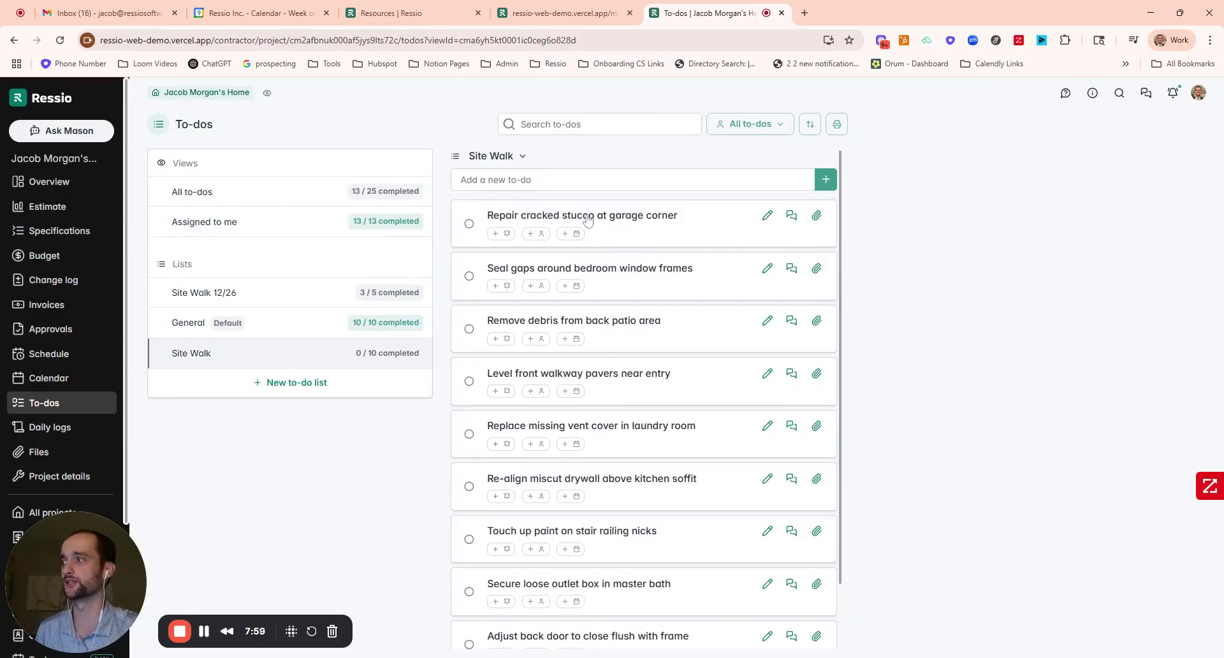
click(587, 218)
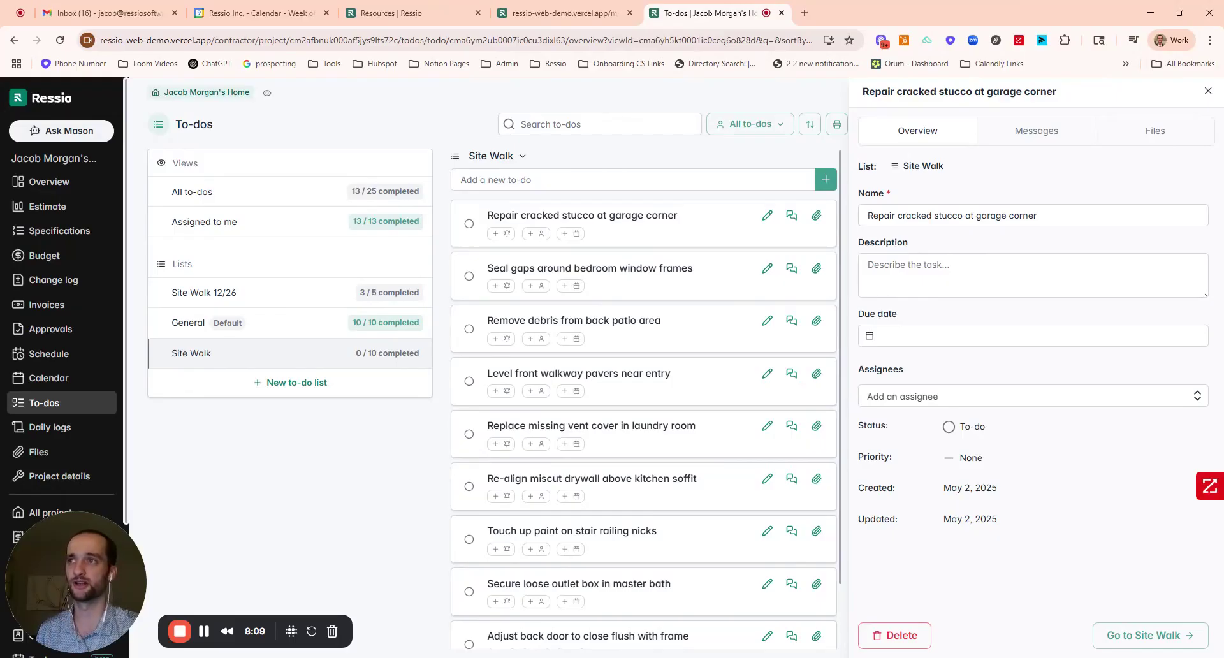
click(943, 336)
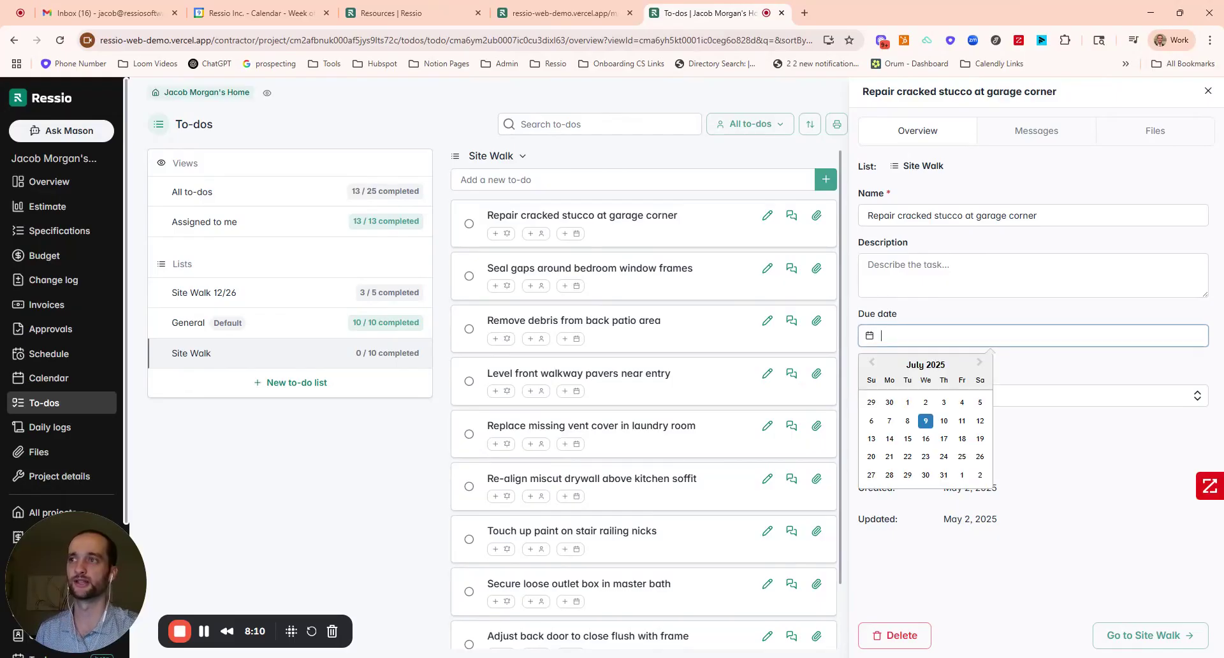
click(942, 424)
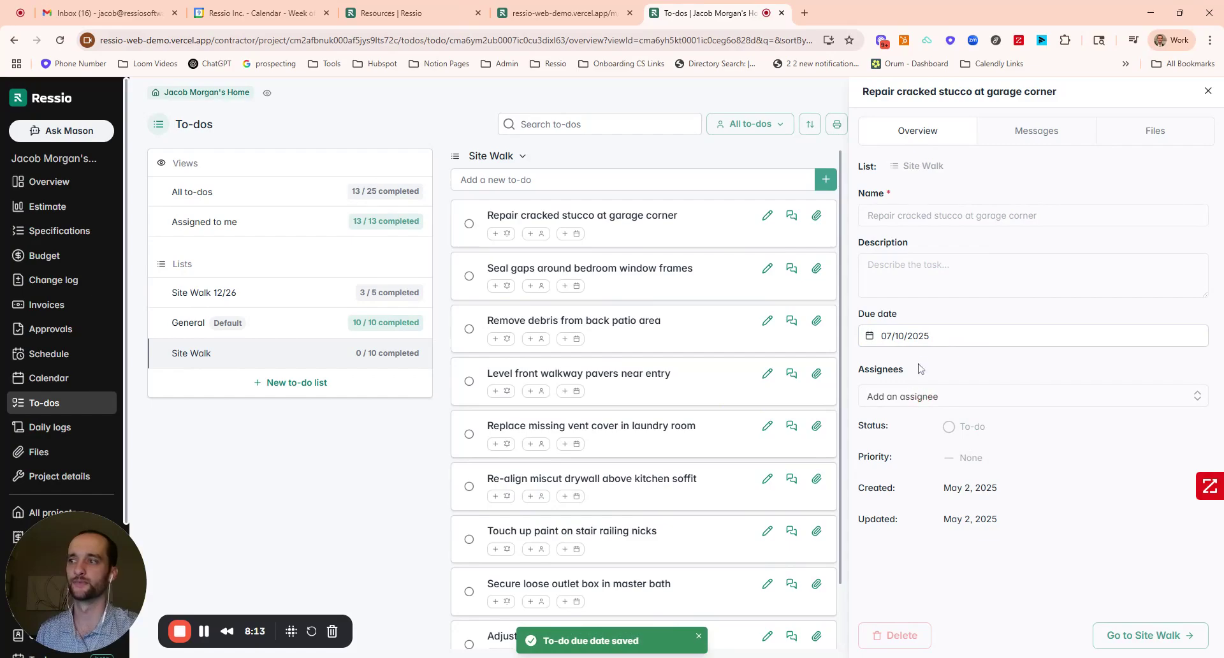
- Assign a team member to the stucco to-do and switch to Daily logs
click(918, 398)
text(jo)
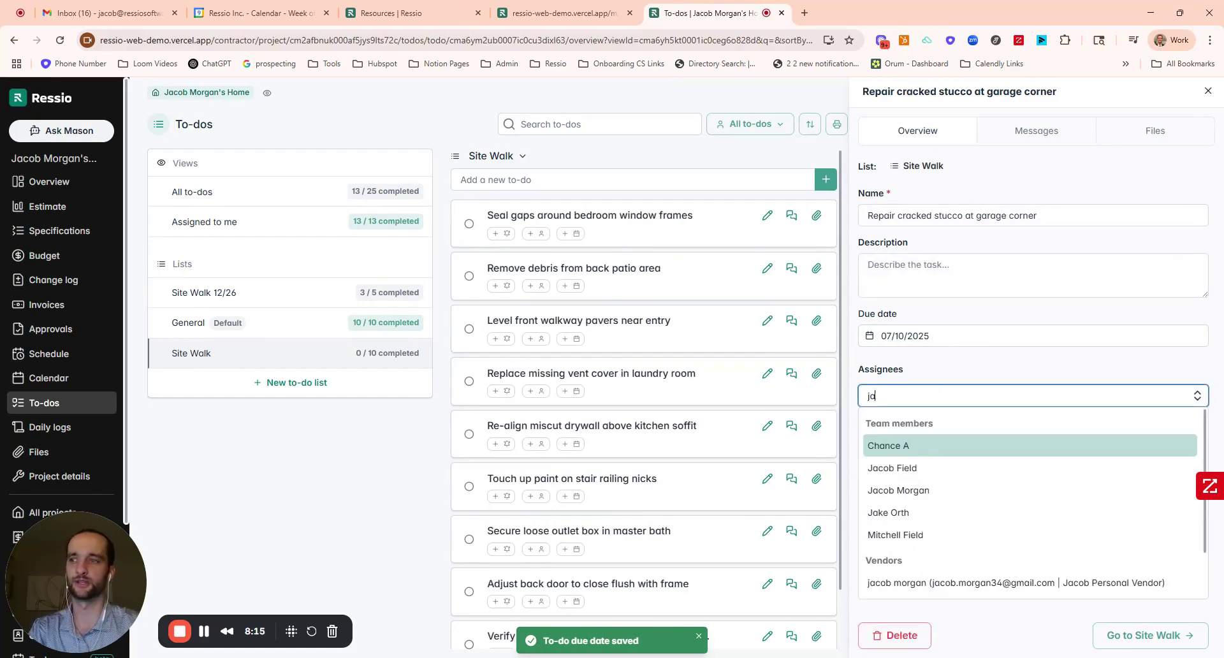
key(Down)
key(Down)
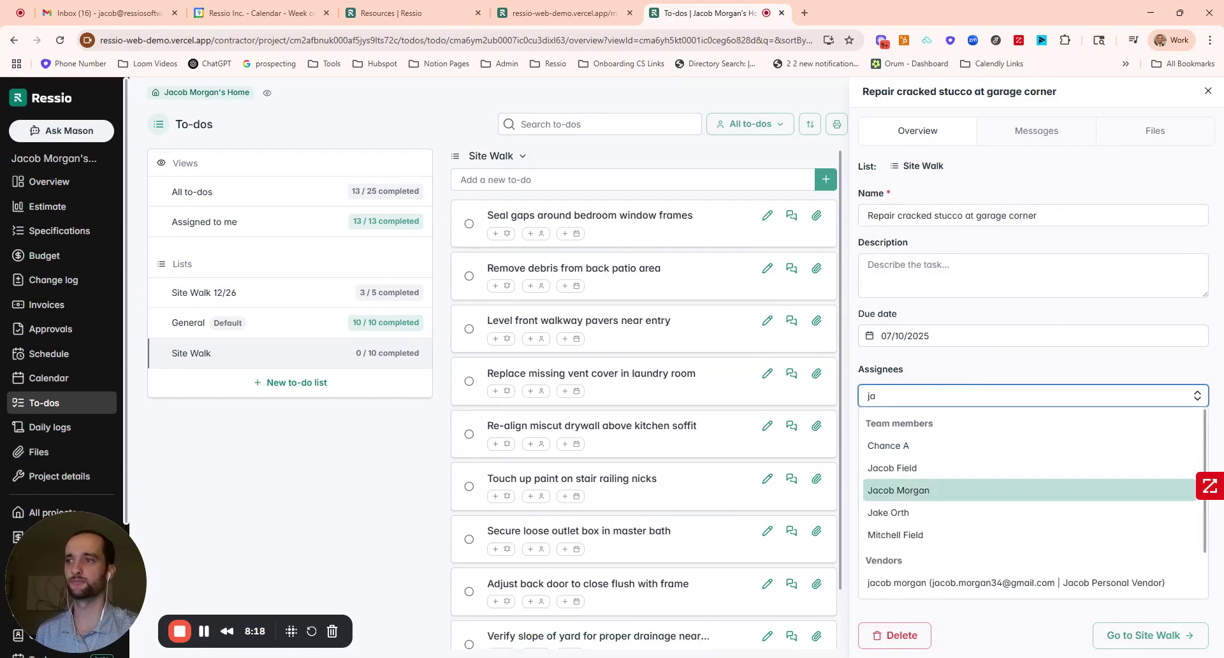
key(Return)
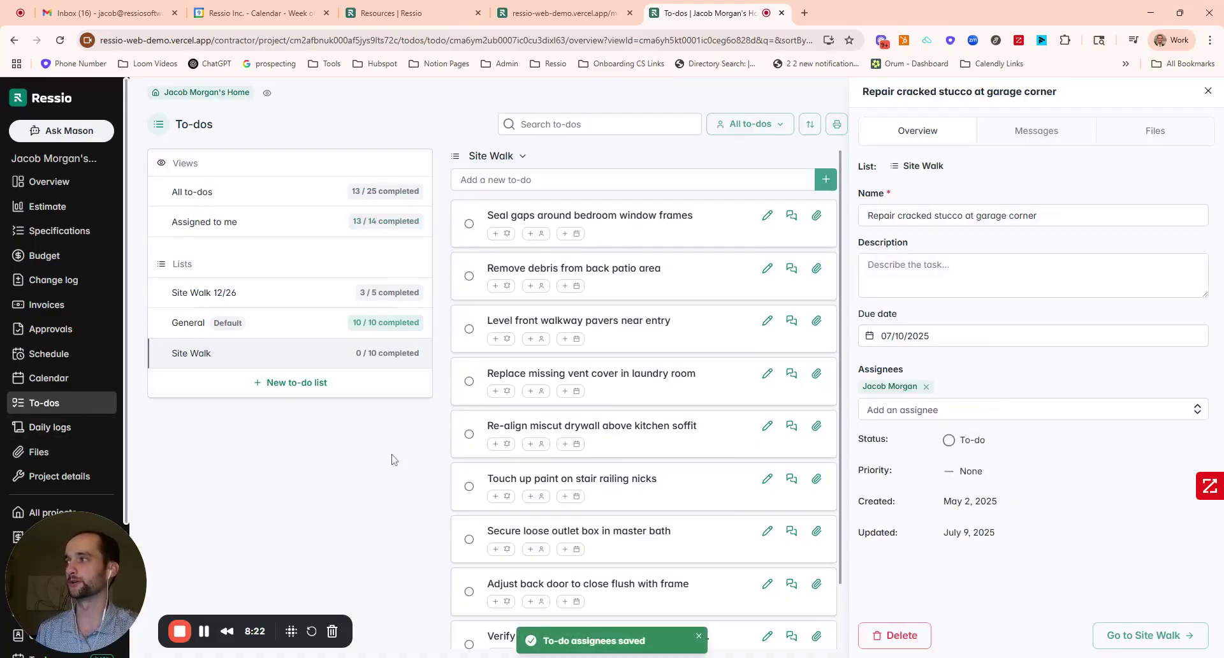
click(56, 429)
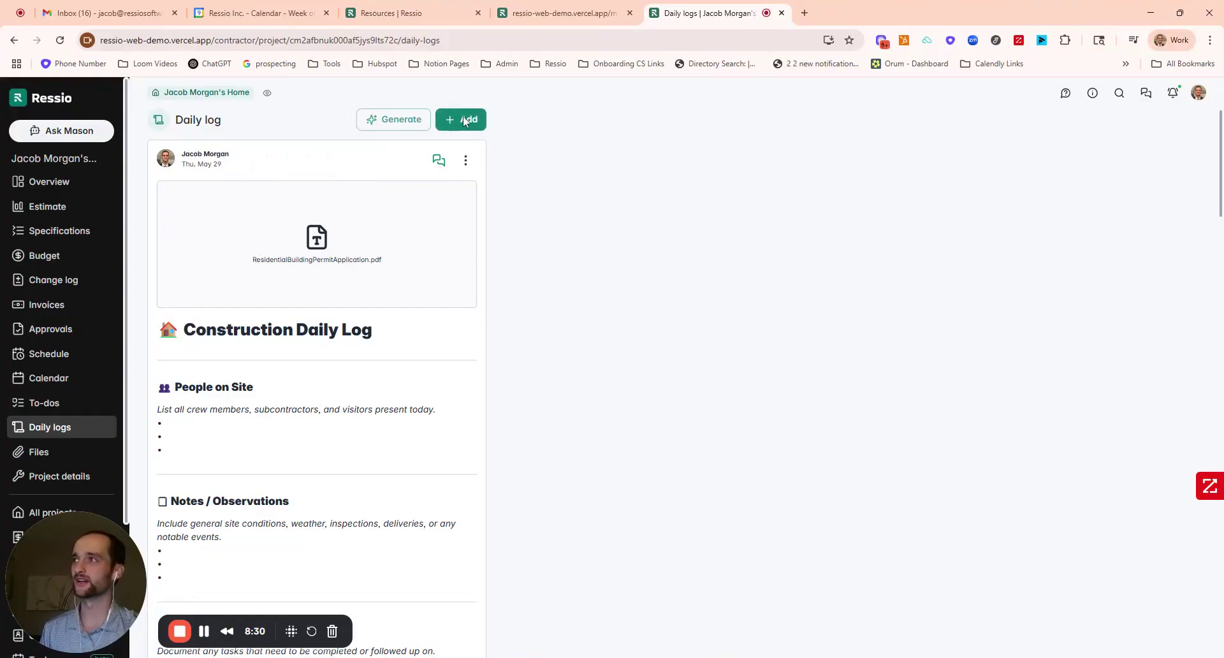
- Post a public daily log with the cabinets photo, removing its Notes / Observations section
click(465, 120)
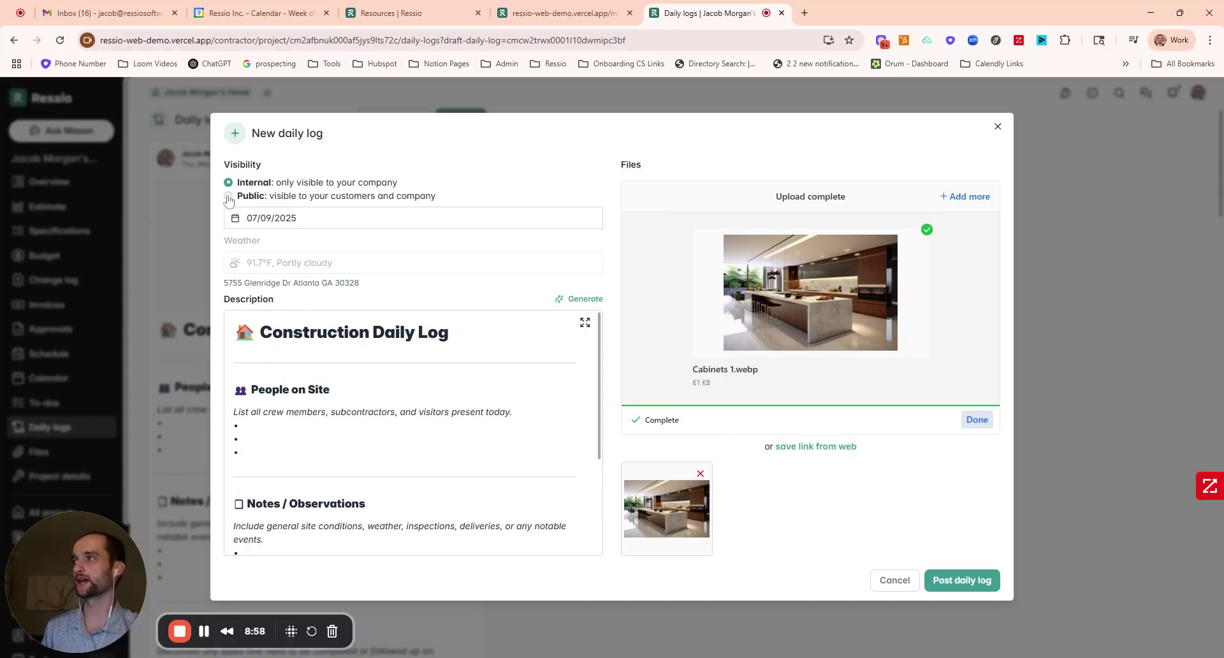
click(228, 198)
click(575, 228)
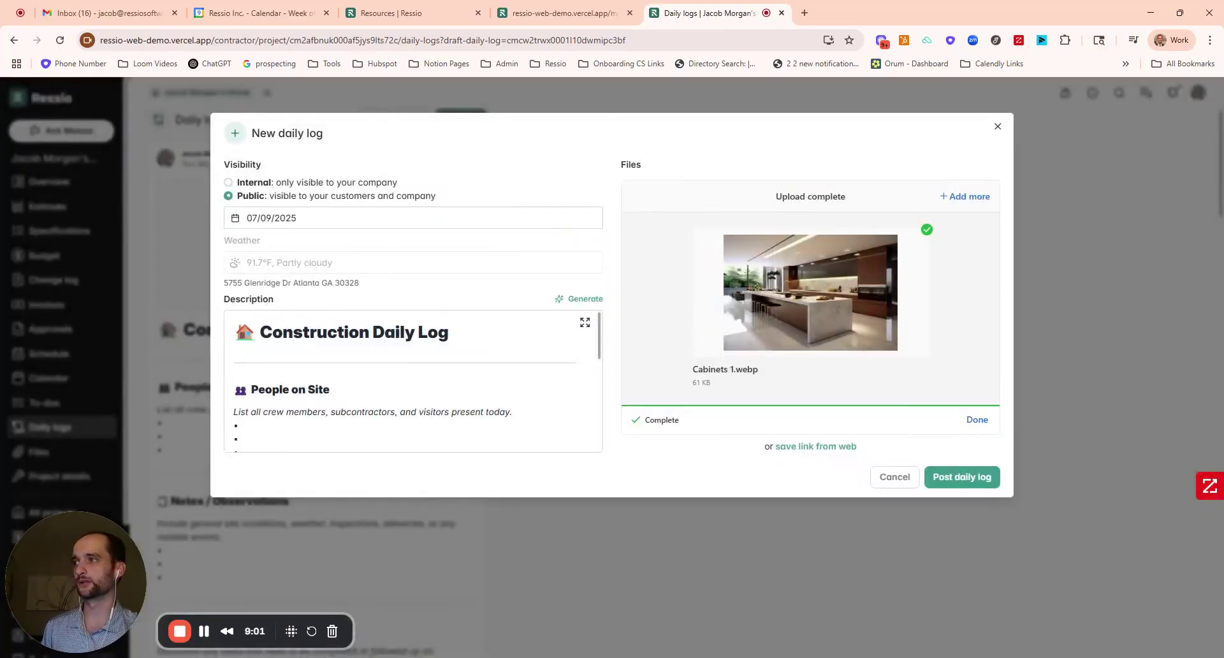
scroll(408, 382, down, 5)
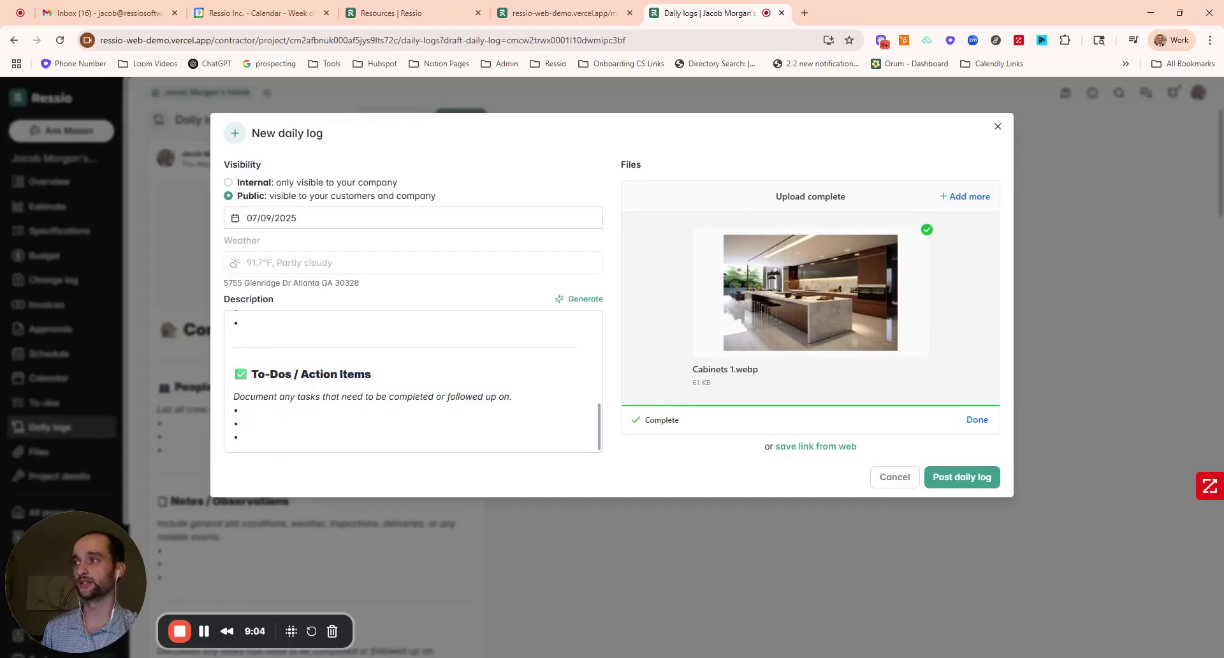
key(shift+Up)
key(shift+Up)
key(shift+Up)
key(shift+Up)
key(shift+Up)
key(shift+Up)
key(shift+Up)
key(shift+Up)
key(shift+Up)
key(shift+Up)
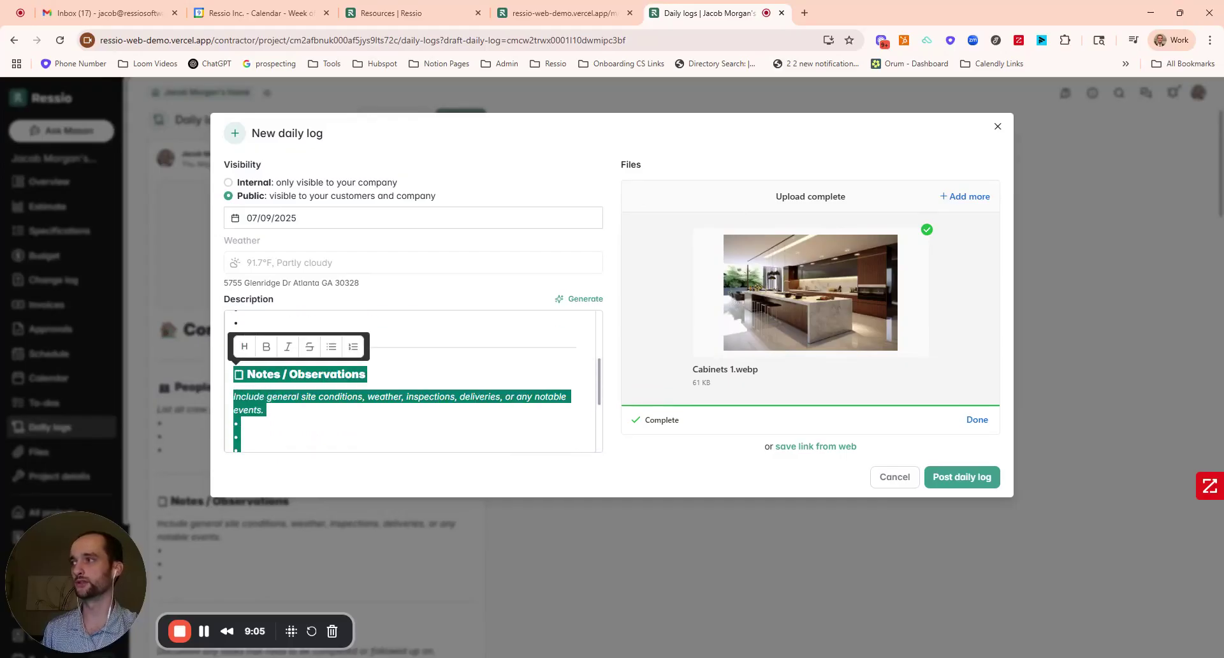
key(BackSpace)
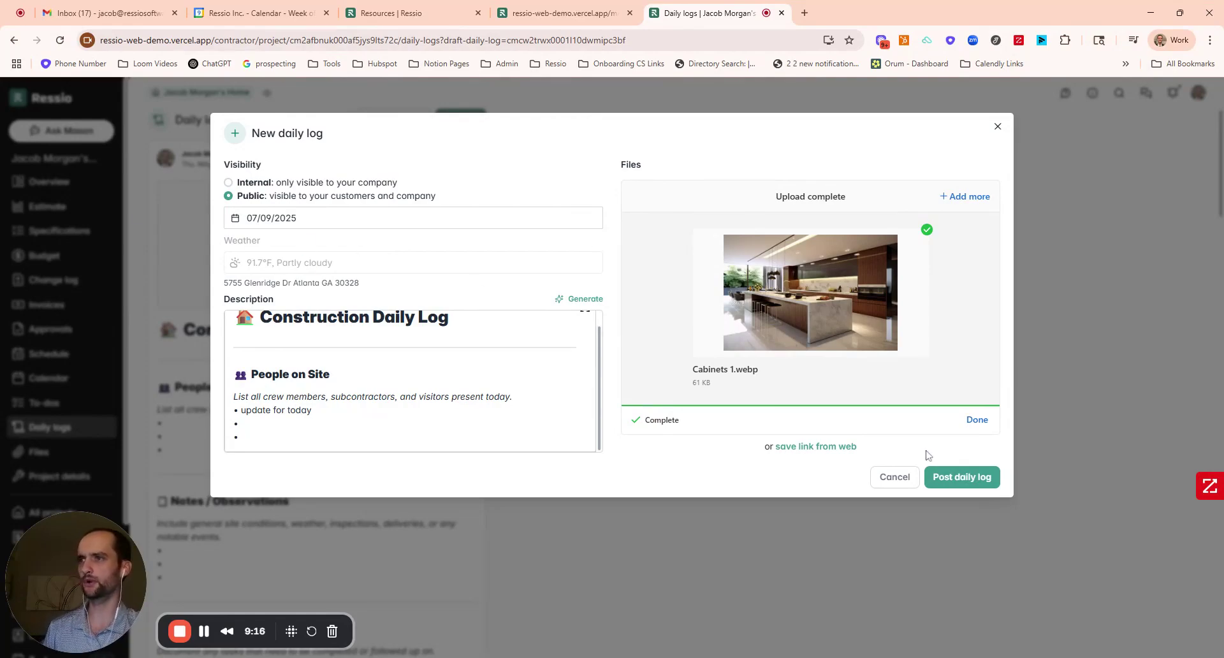
click(970, 484)
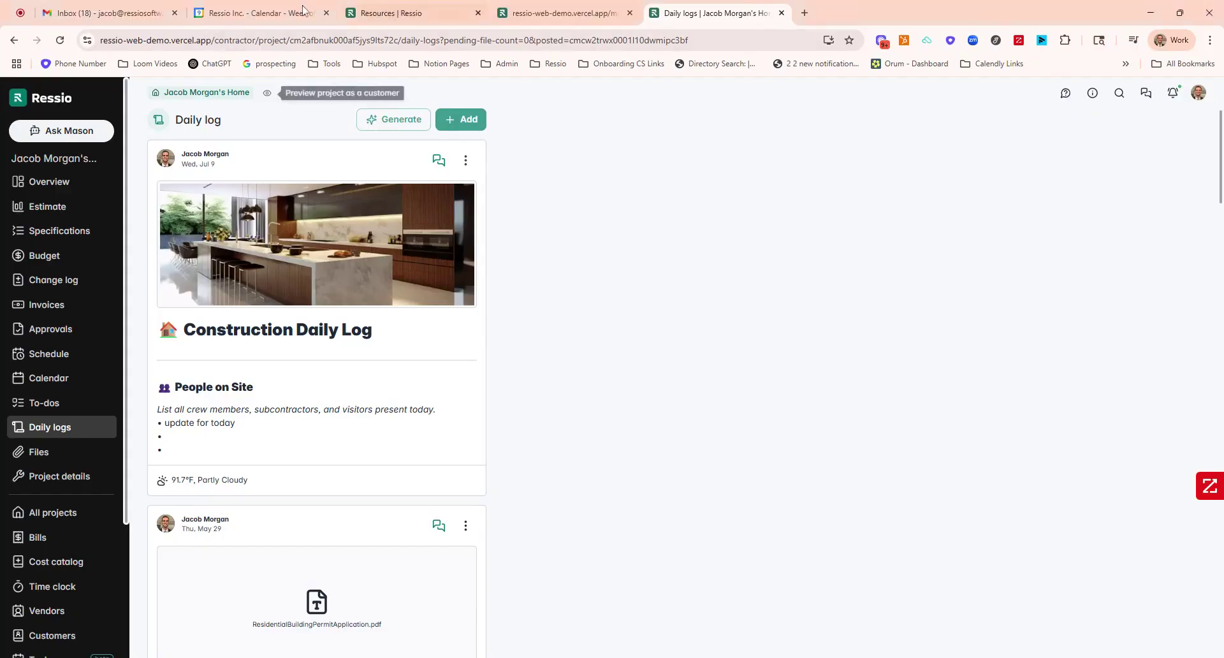
- Start a new AI-generated summary daily log covering 07/02/2025 to 07/16/2025
click(21, 12)
click(714, 13)
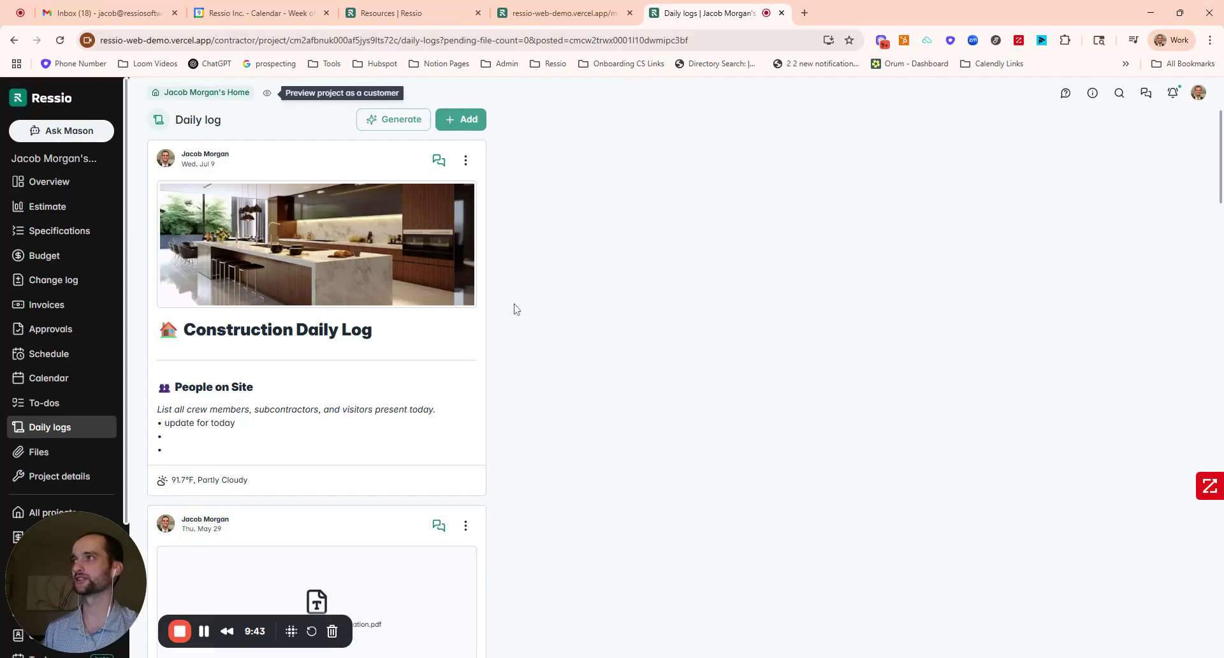
click(399, 121)
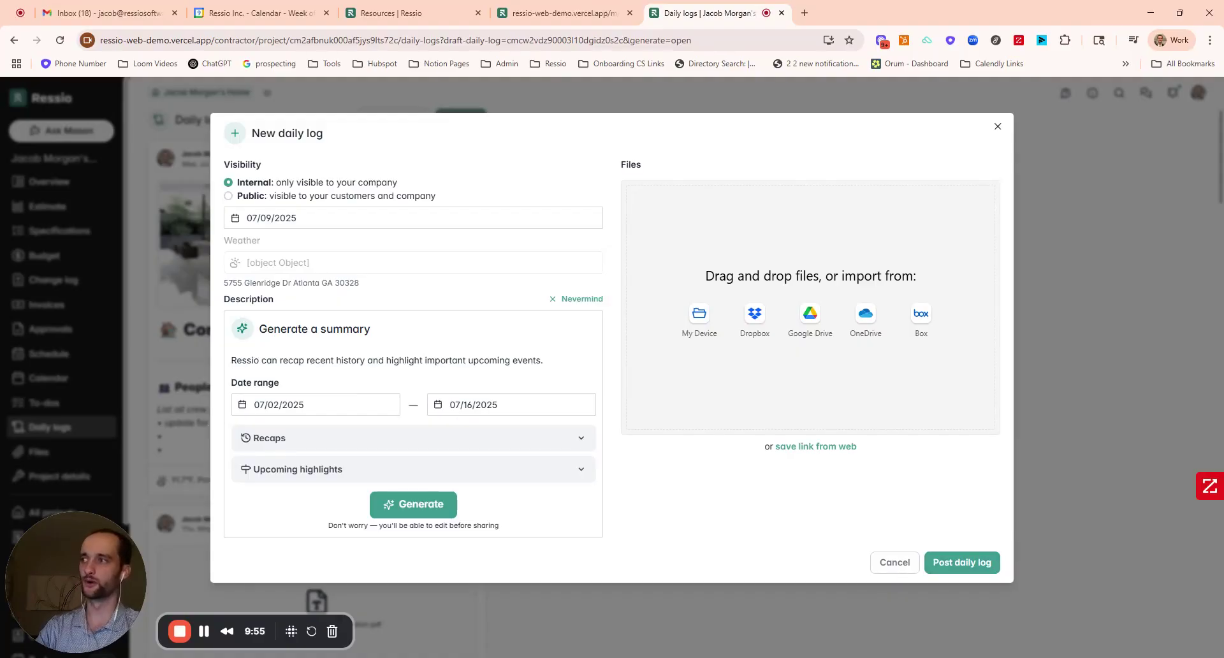
- Generate the AI recap for the chosen dates and scroll through its description
click(450, 504)
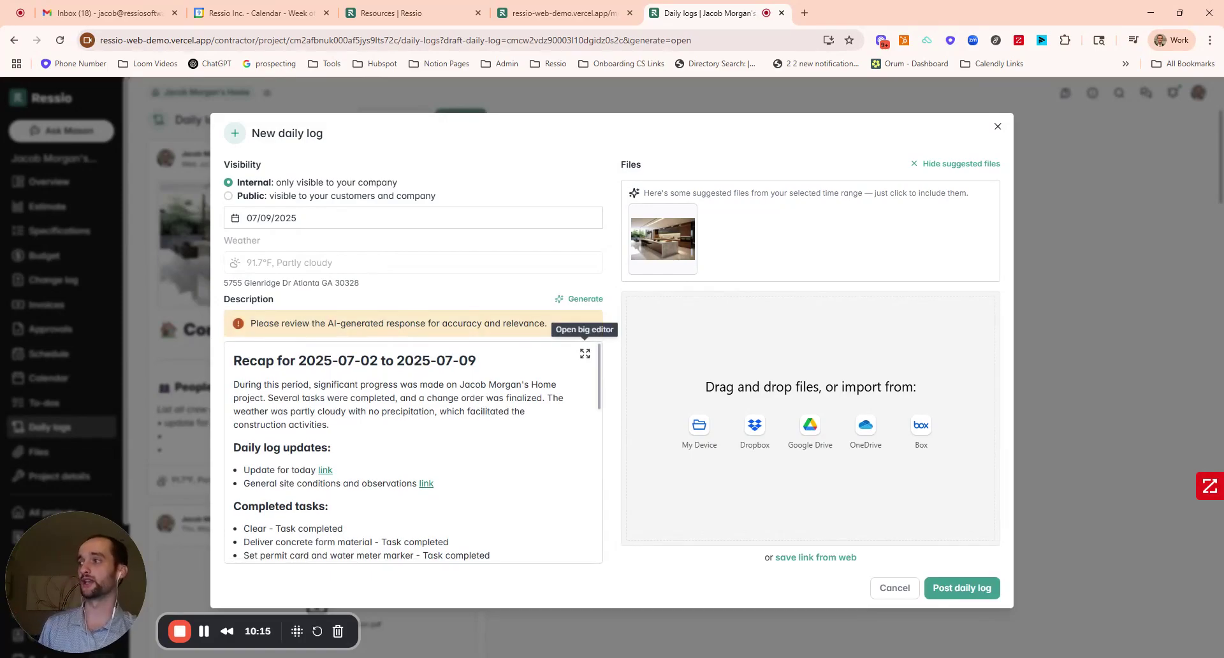
scroll(413, 452, down, 1)
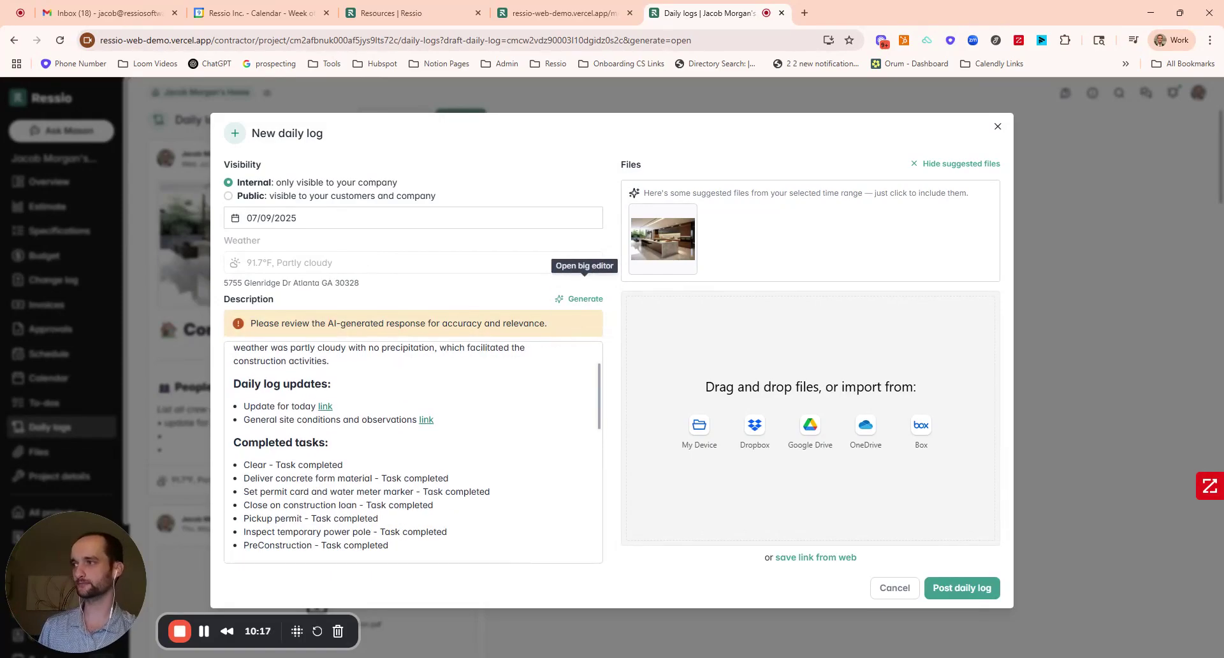
scroll(413, 453, down, 2)
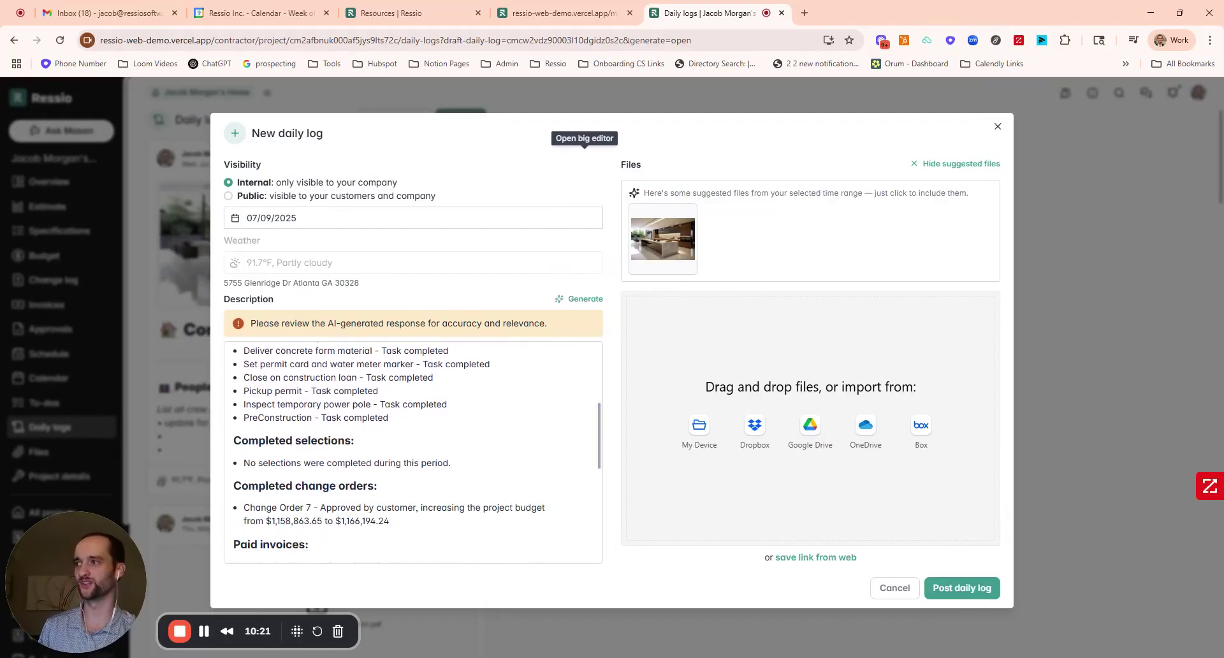
scroll(413, 453, down, 3)
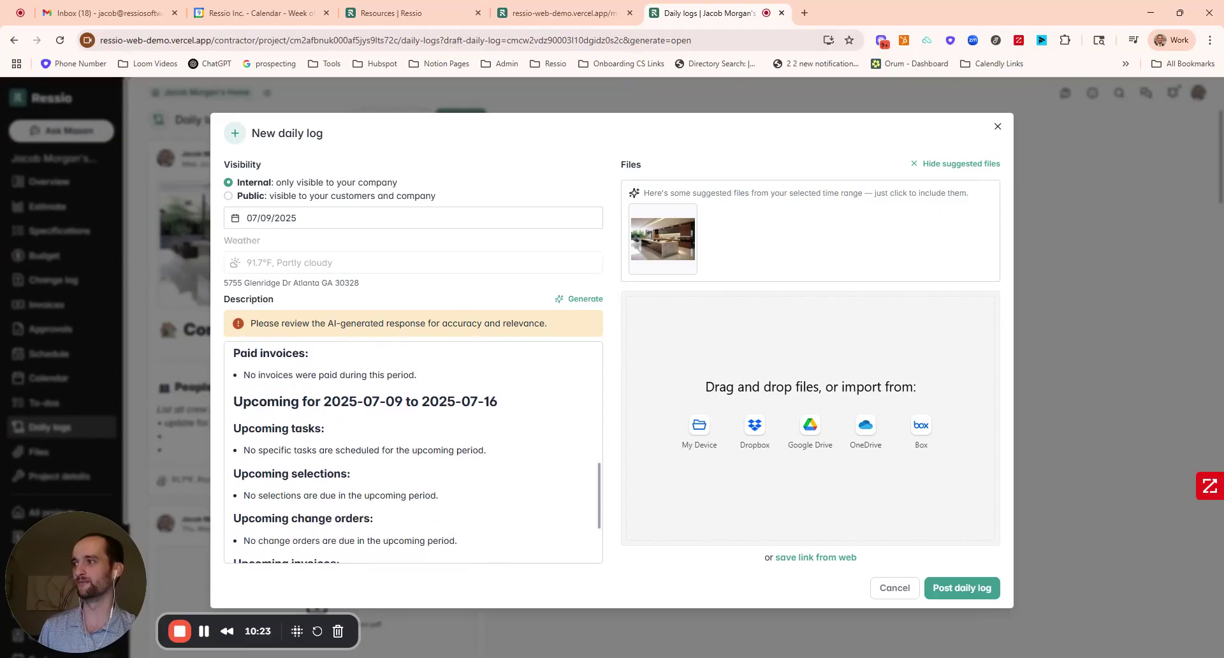
- Delete the upcoming tasks, selections, change orders and Upcoming invoices sections from the recap
drag(457, 540, 233, 428)
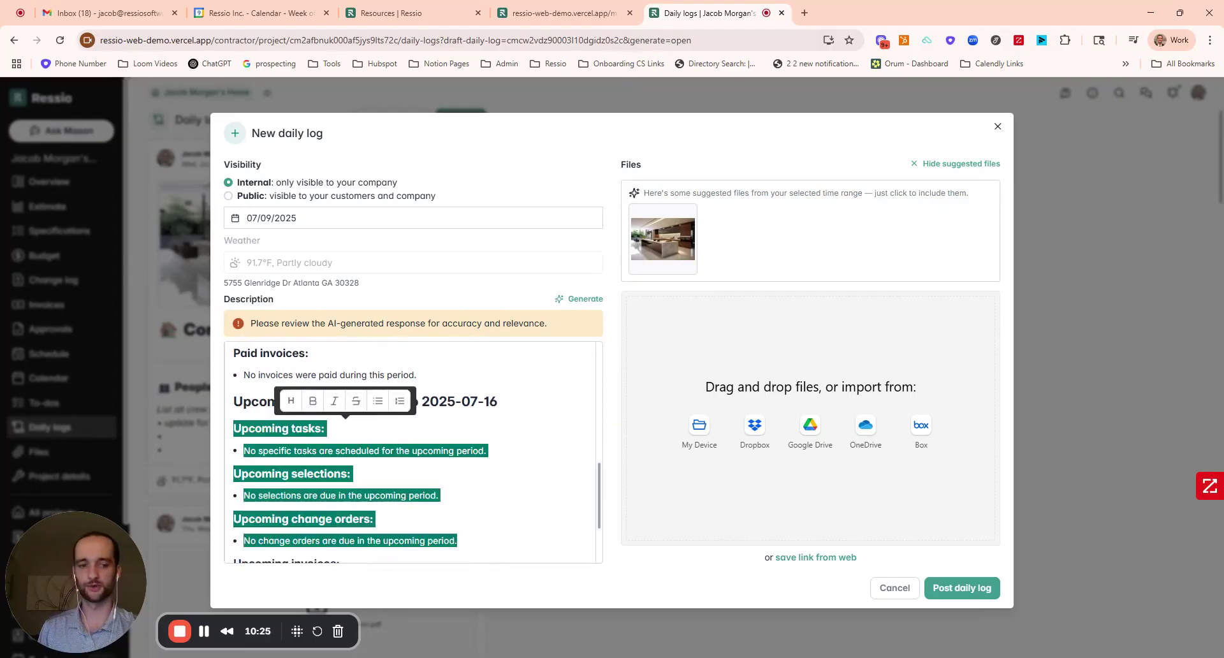
key(BackSpace)
key(BackSpace)
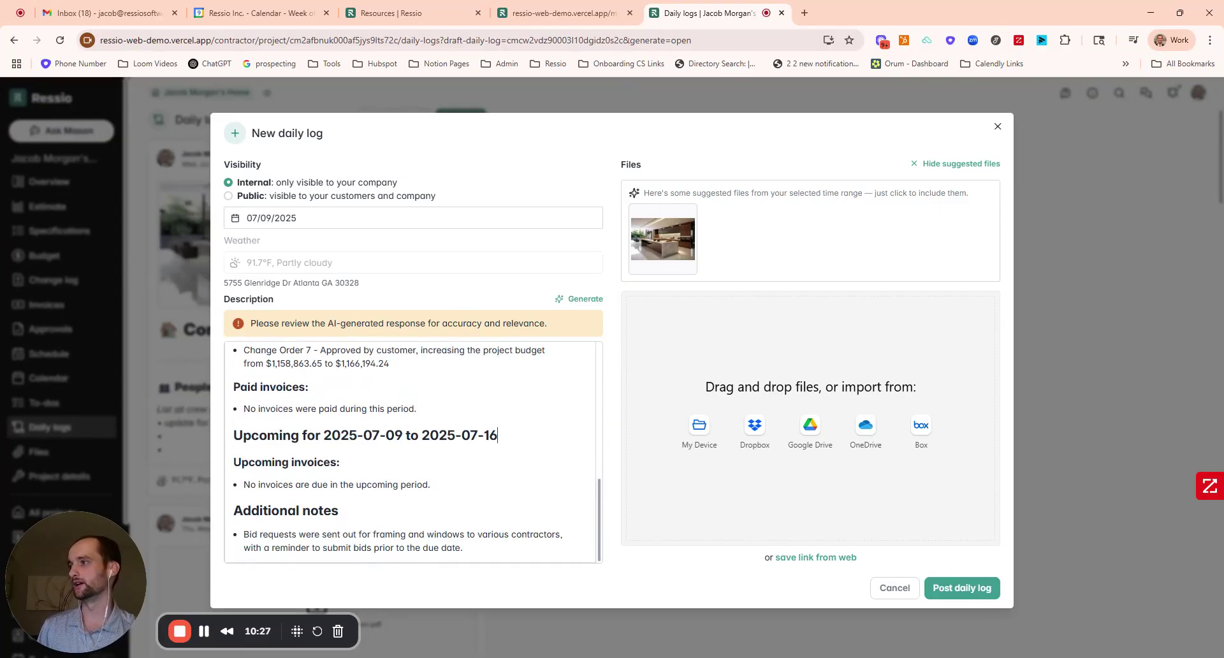
drag(431, 485, 223, 470)
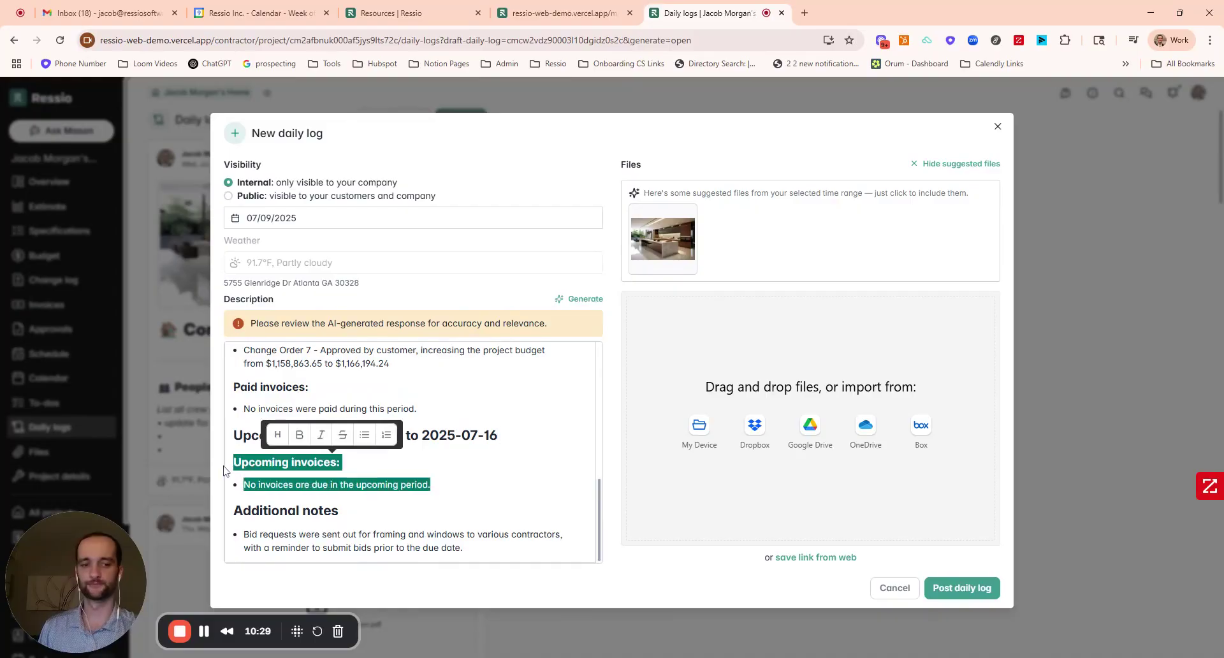
key(BackSpace)
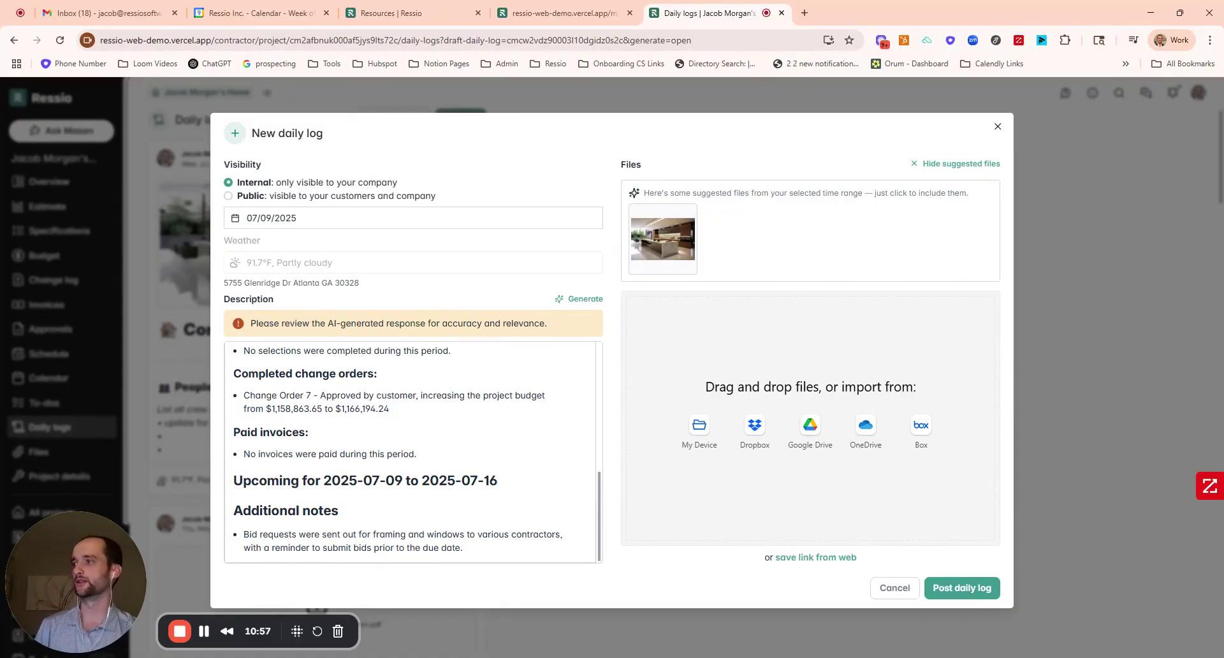
- Post the AI-generated summary daily log
click(968, 597)
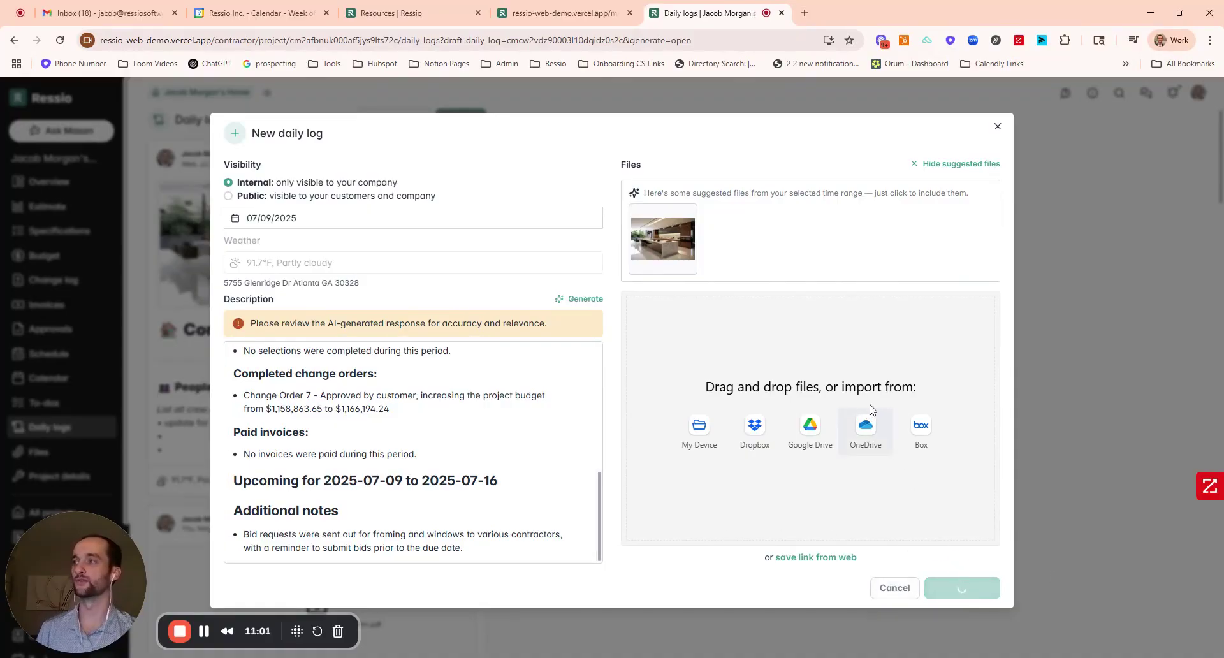